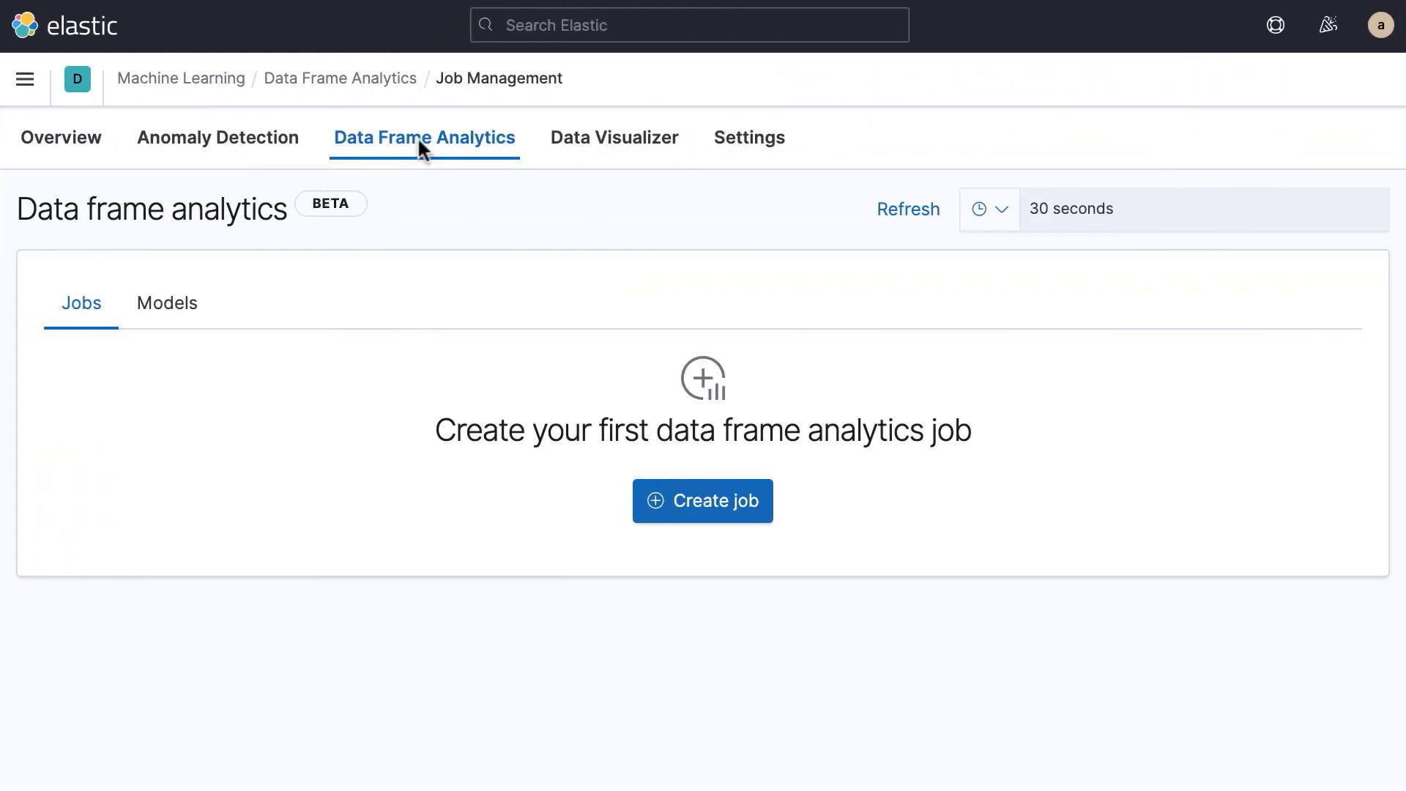
Step: Preview the Data Visualizer and my_job pages, then return to Kibana Home
left_click(592, 150)
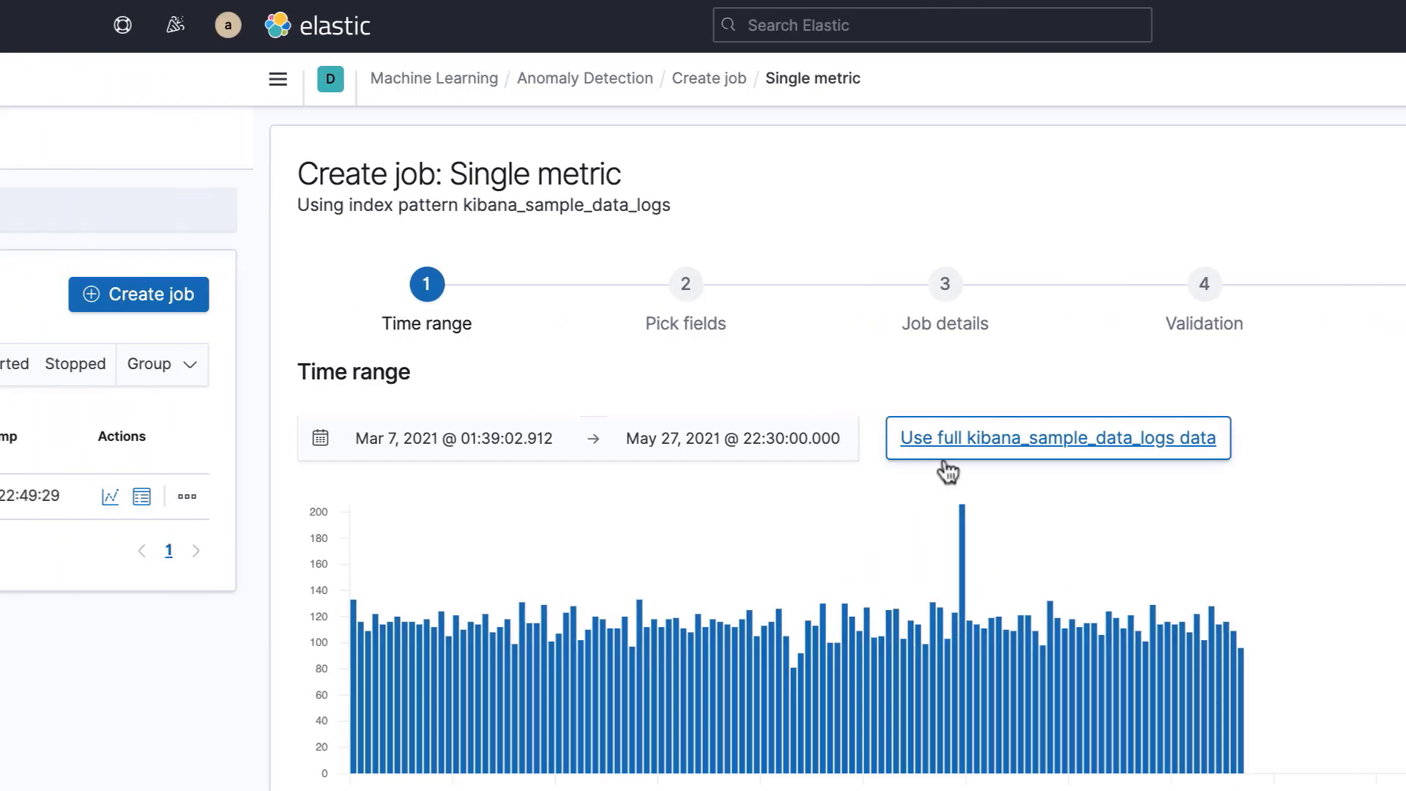
left_click(62, 496)
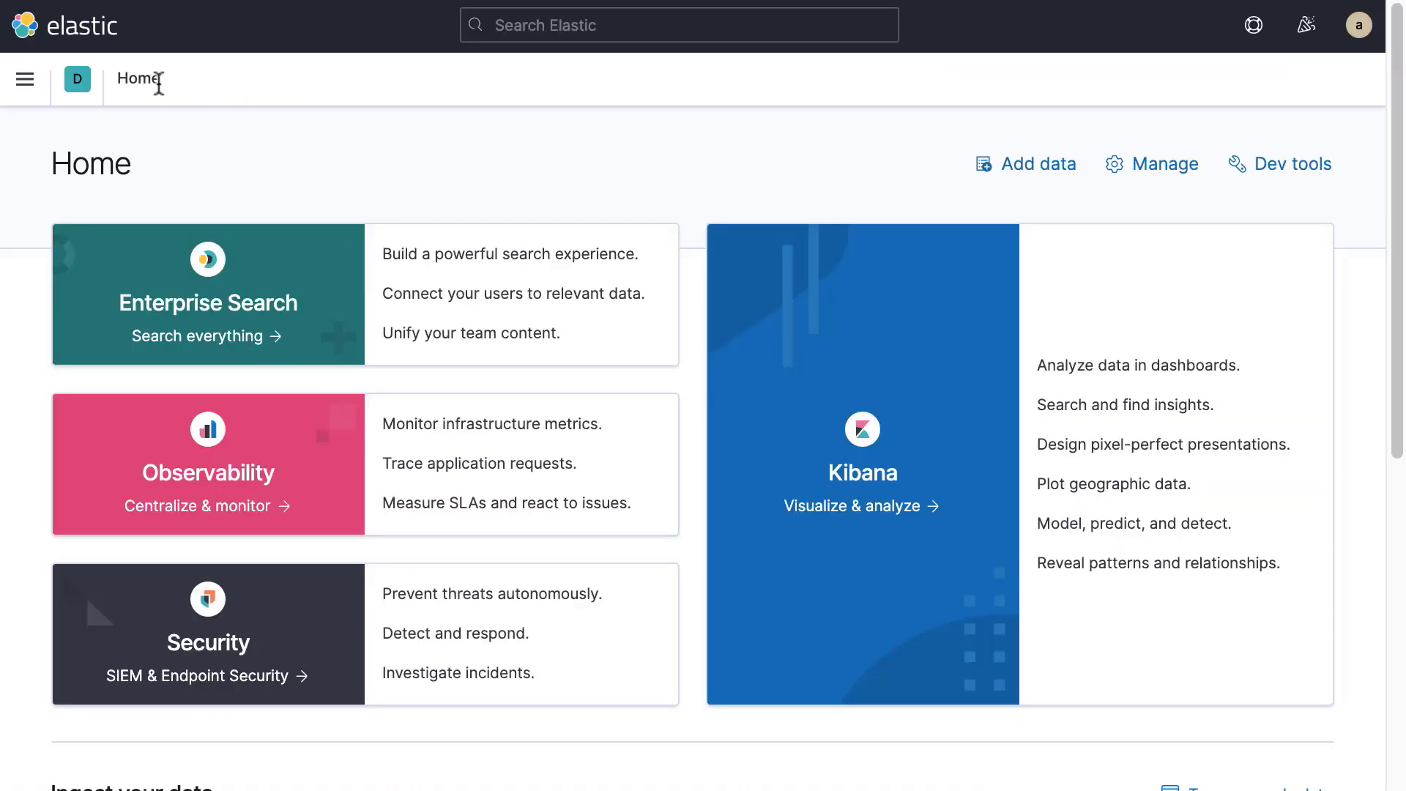
Step: Open the Machine Learning app from the Kibana main menu
left_click(26, 79)
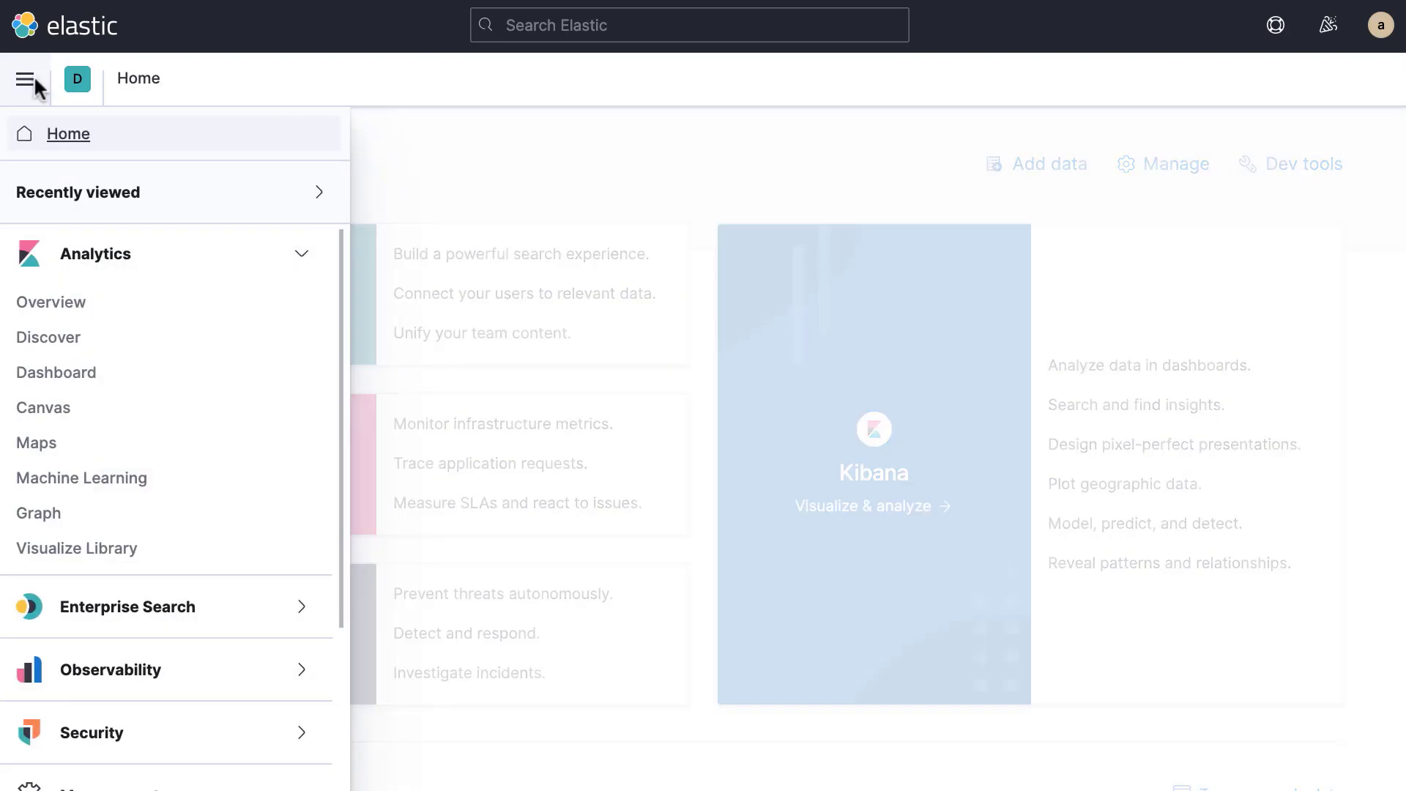
left_click(96, 475)
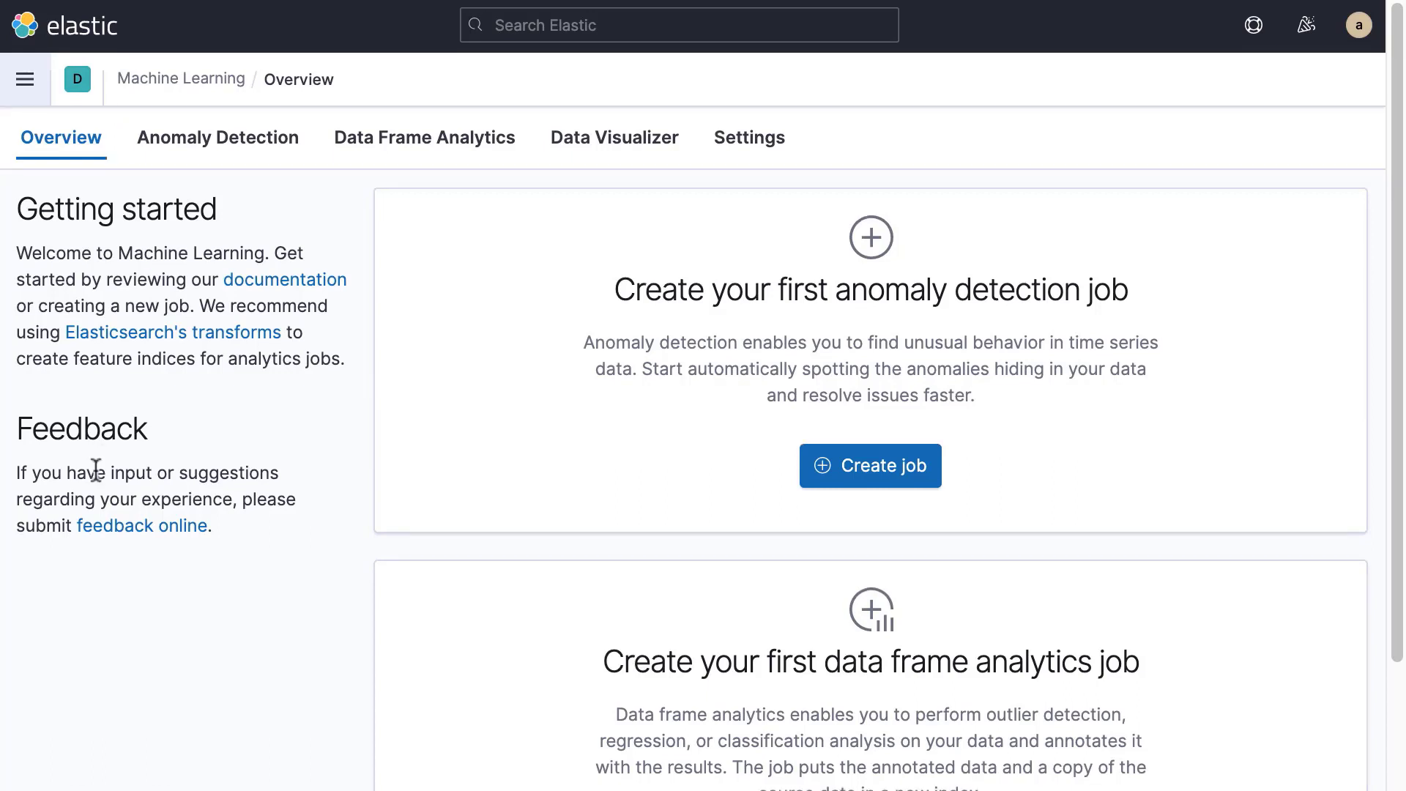
scroll(96, 468, "down", 2)
scroll(94, 476, "up", 2)
Step: Visit the Anomaly Detection, Data Frame Analytics, Data Visualizer and Settings tabs in turn
left_click(284, 145)
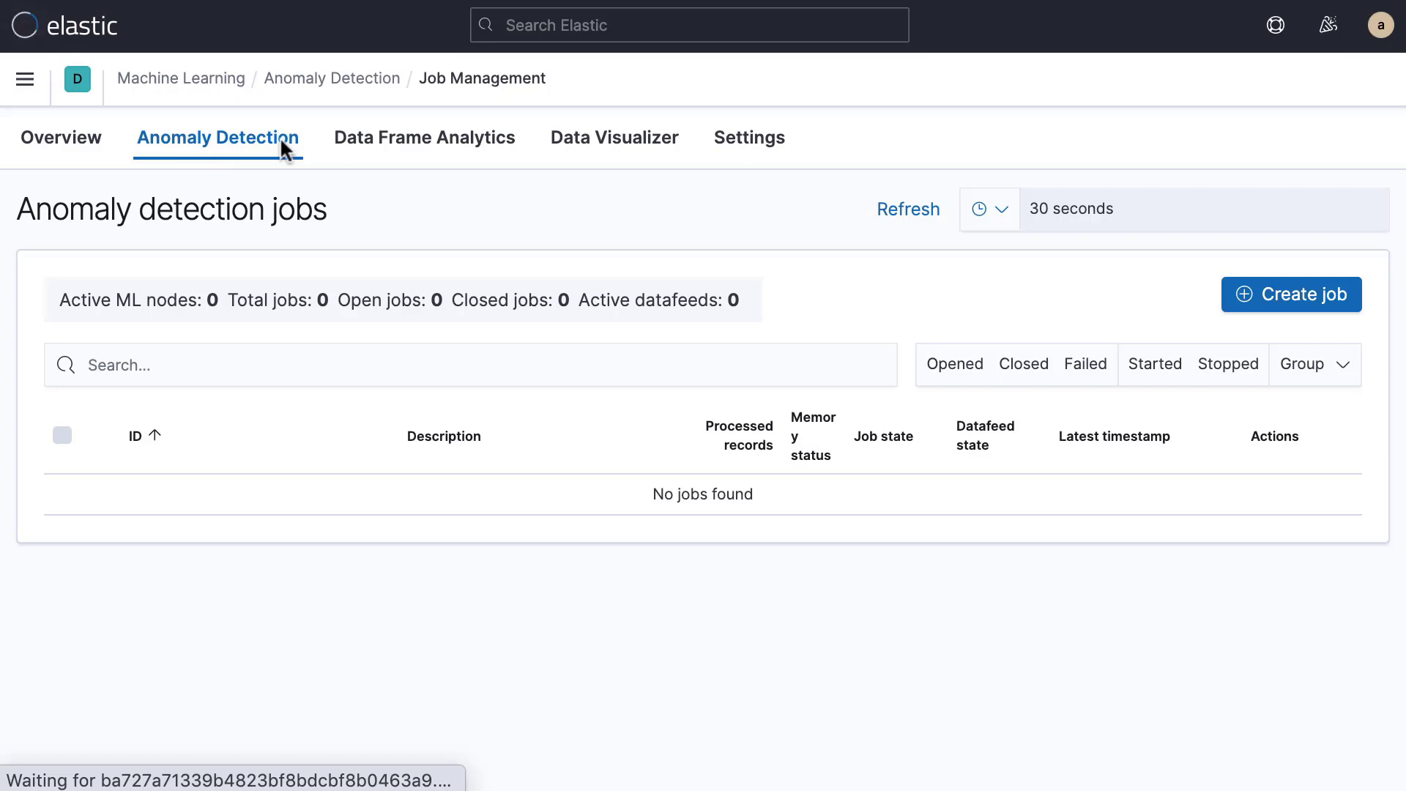
left_click(401, 146)
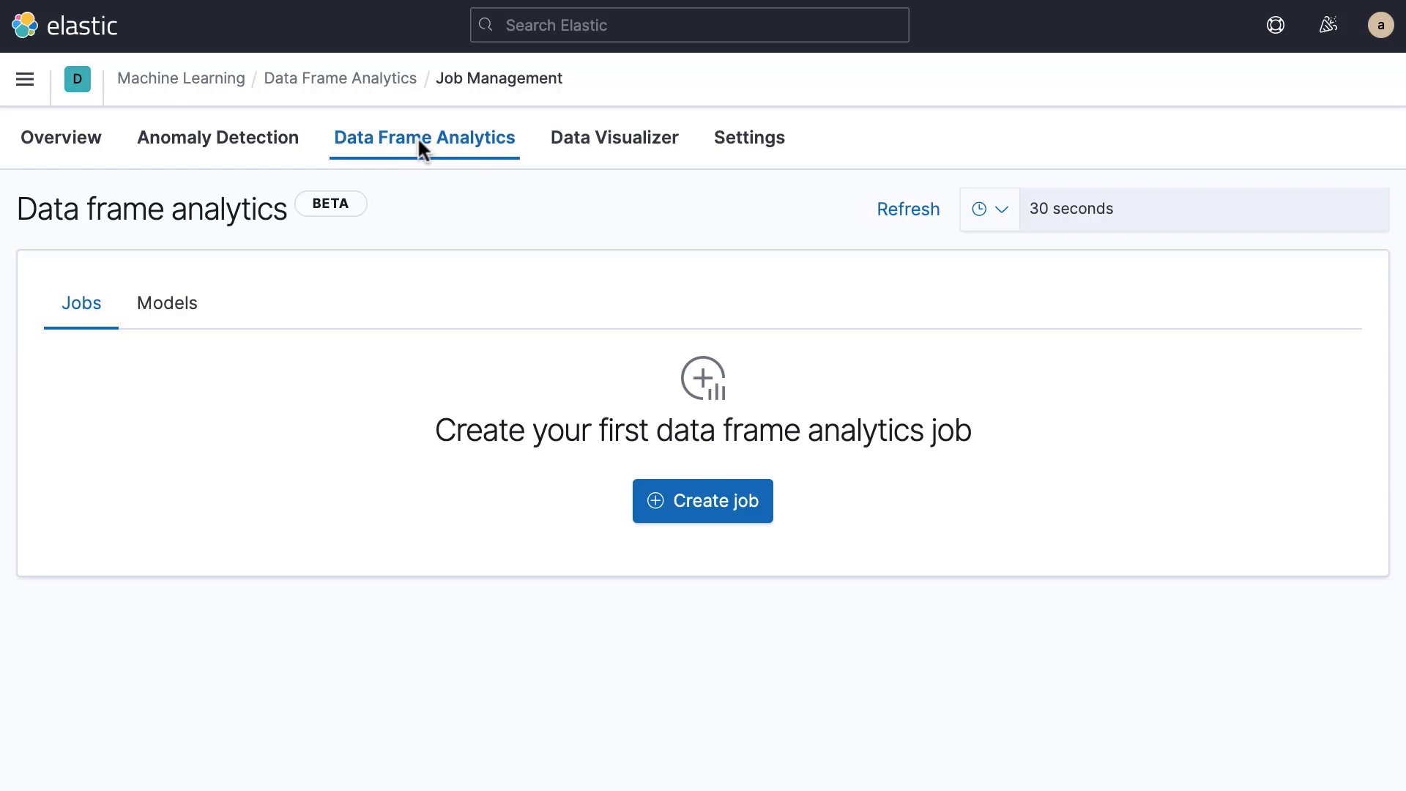
left_click(592, 147)
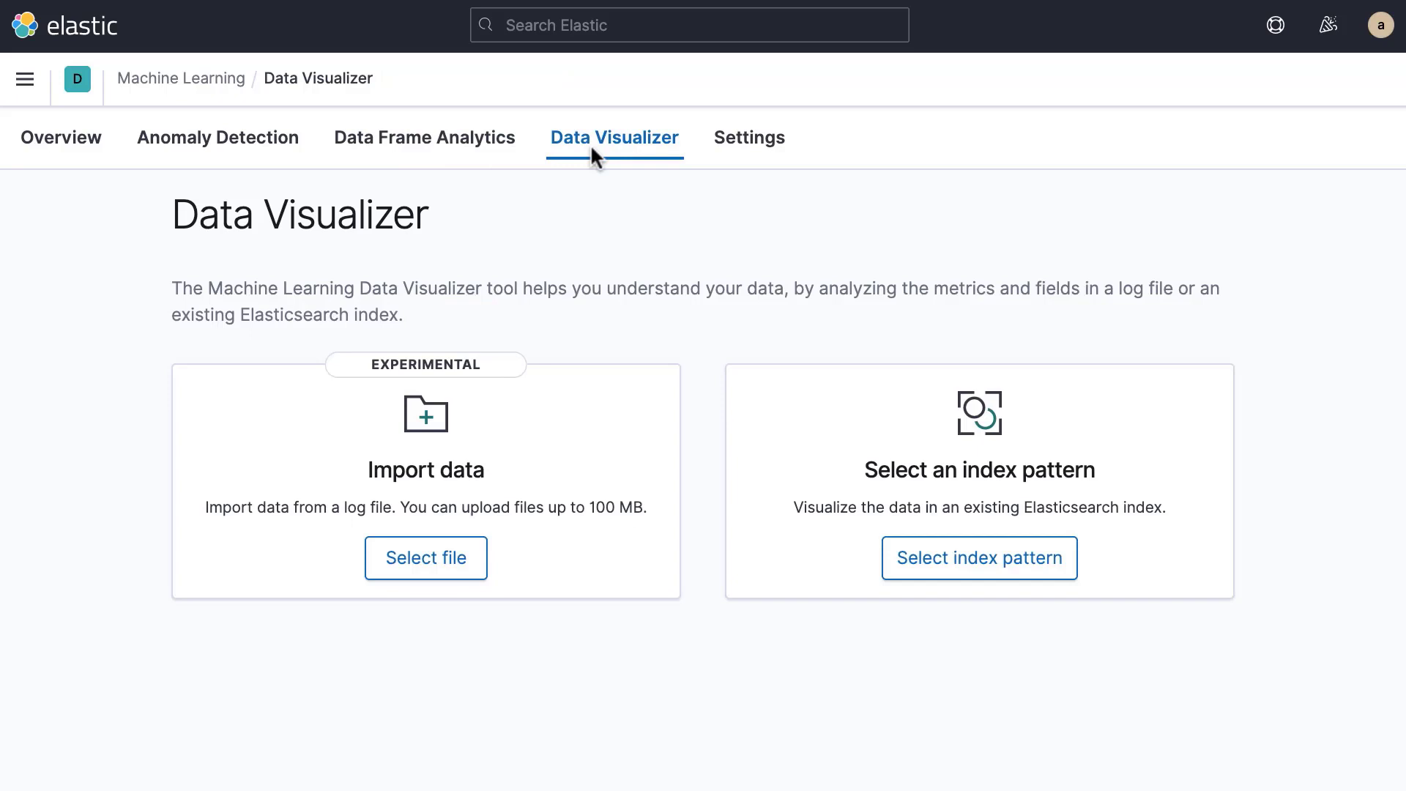
left_click(732, 157)
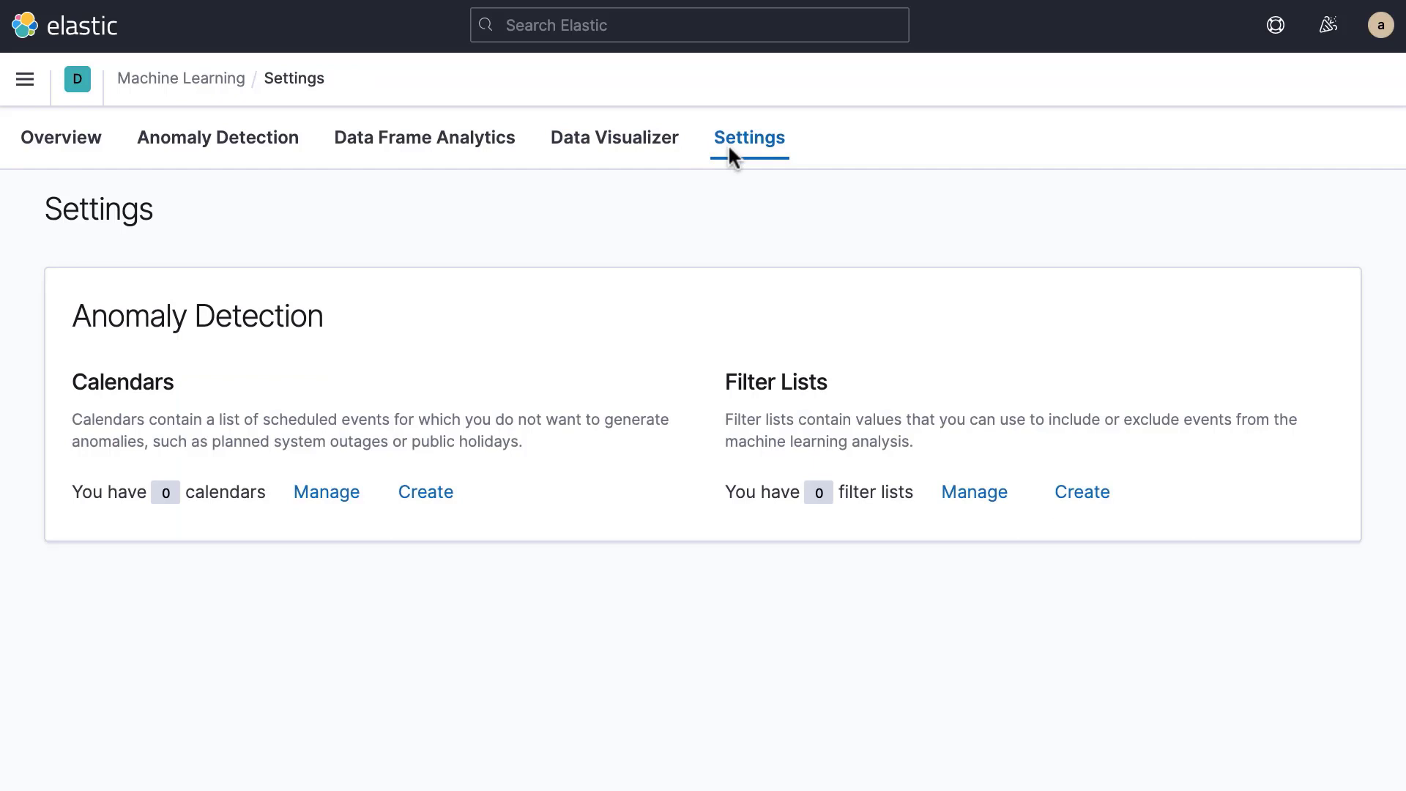
Step: Start a new Single metric anomaly detection job on kibana_sample_data_logs
left_click(281, 136)
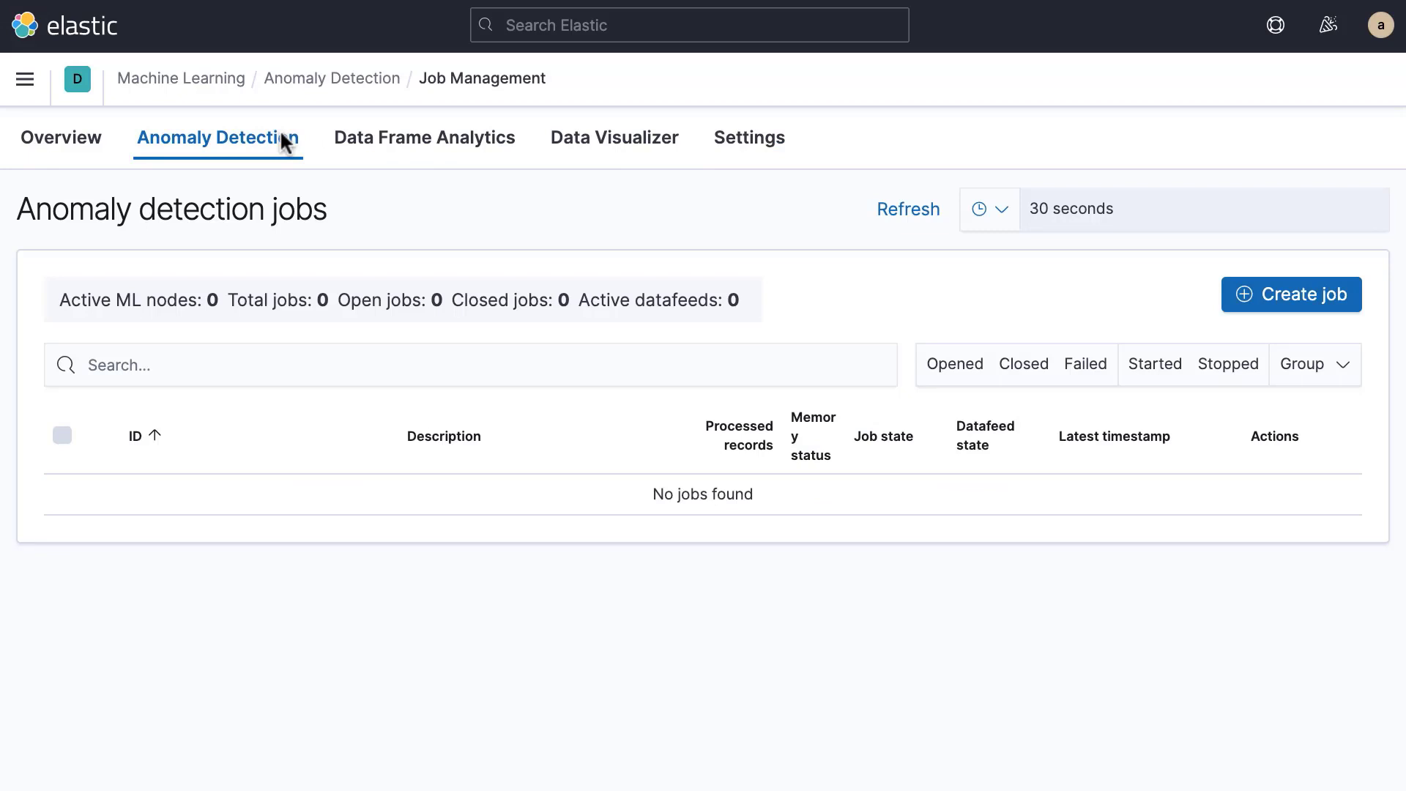
left_click(1290, 306)
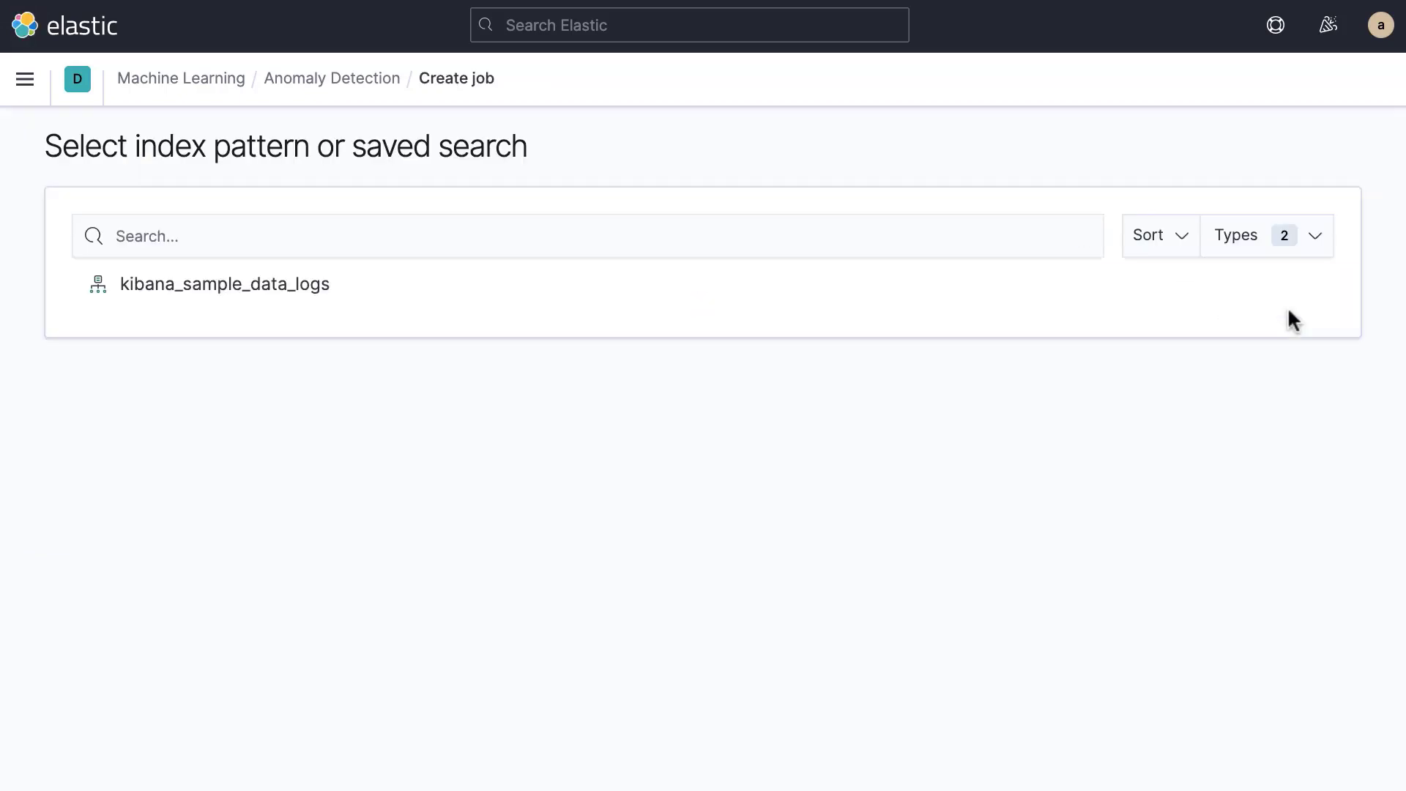
left_click(306, 300)
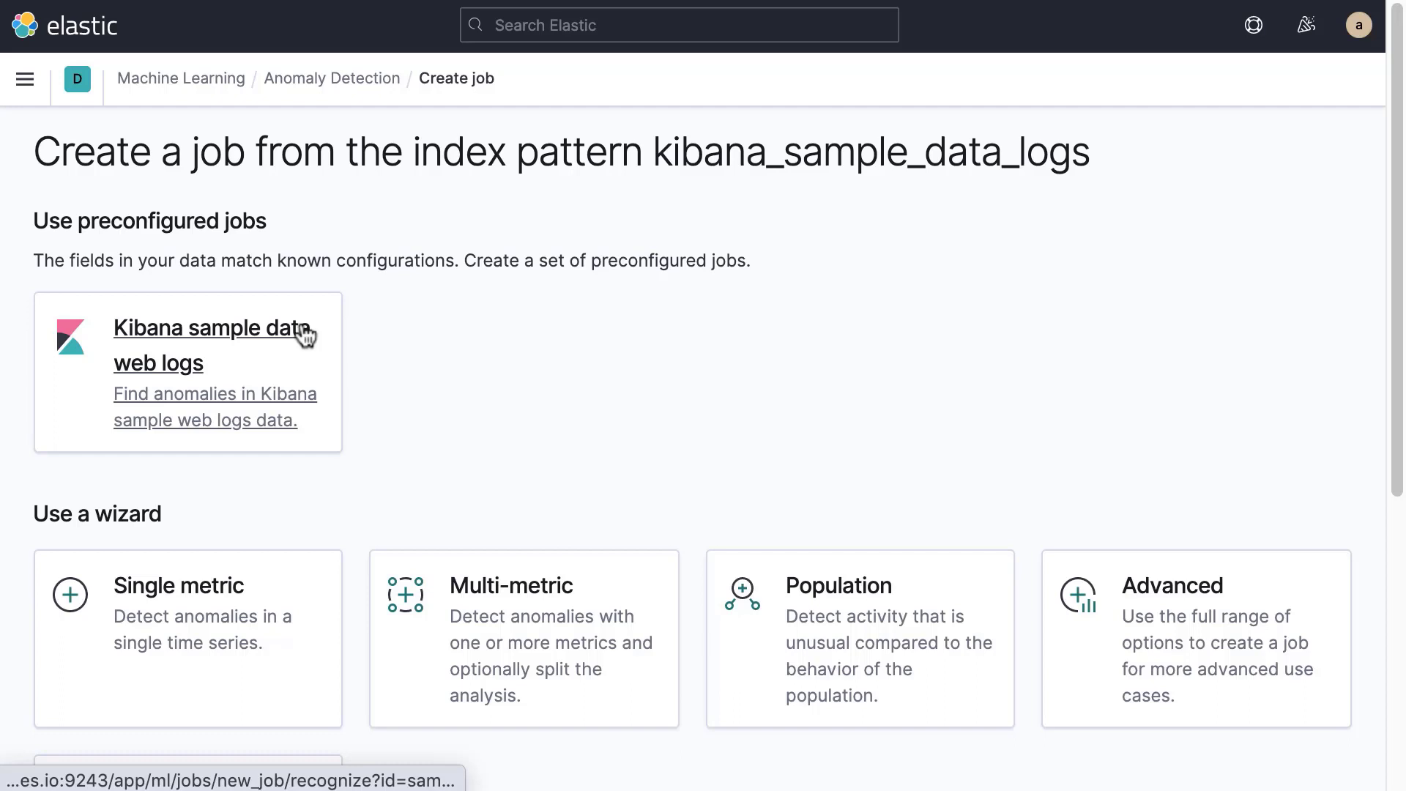
left_click(245, 641)
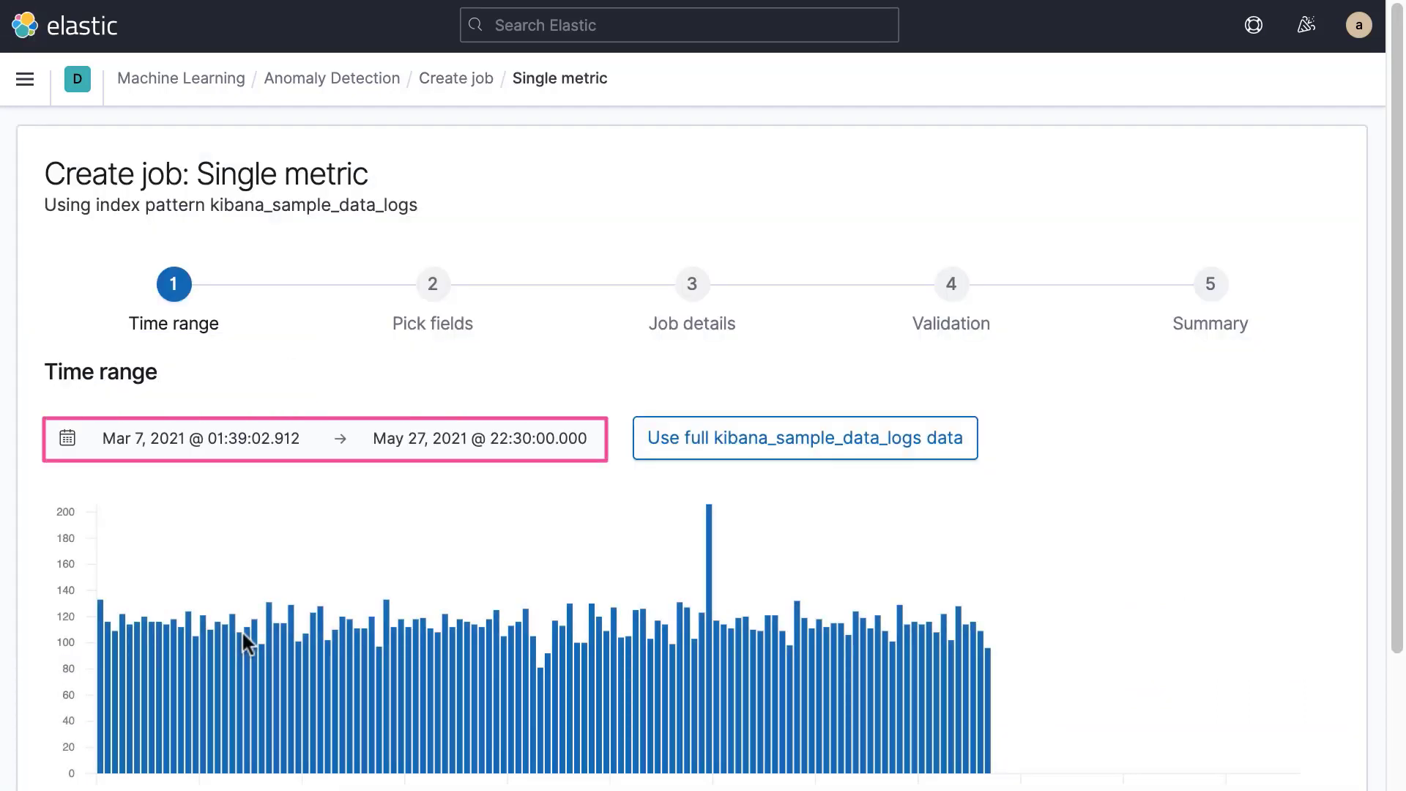
Step: Use the full kibana_sample_data_logs data as the job's time range
left_click(700, 452)
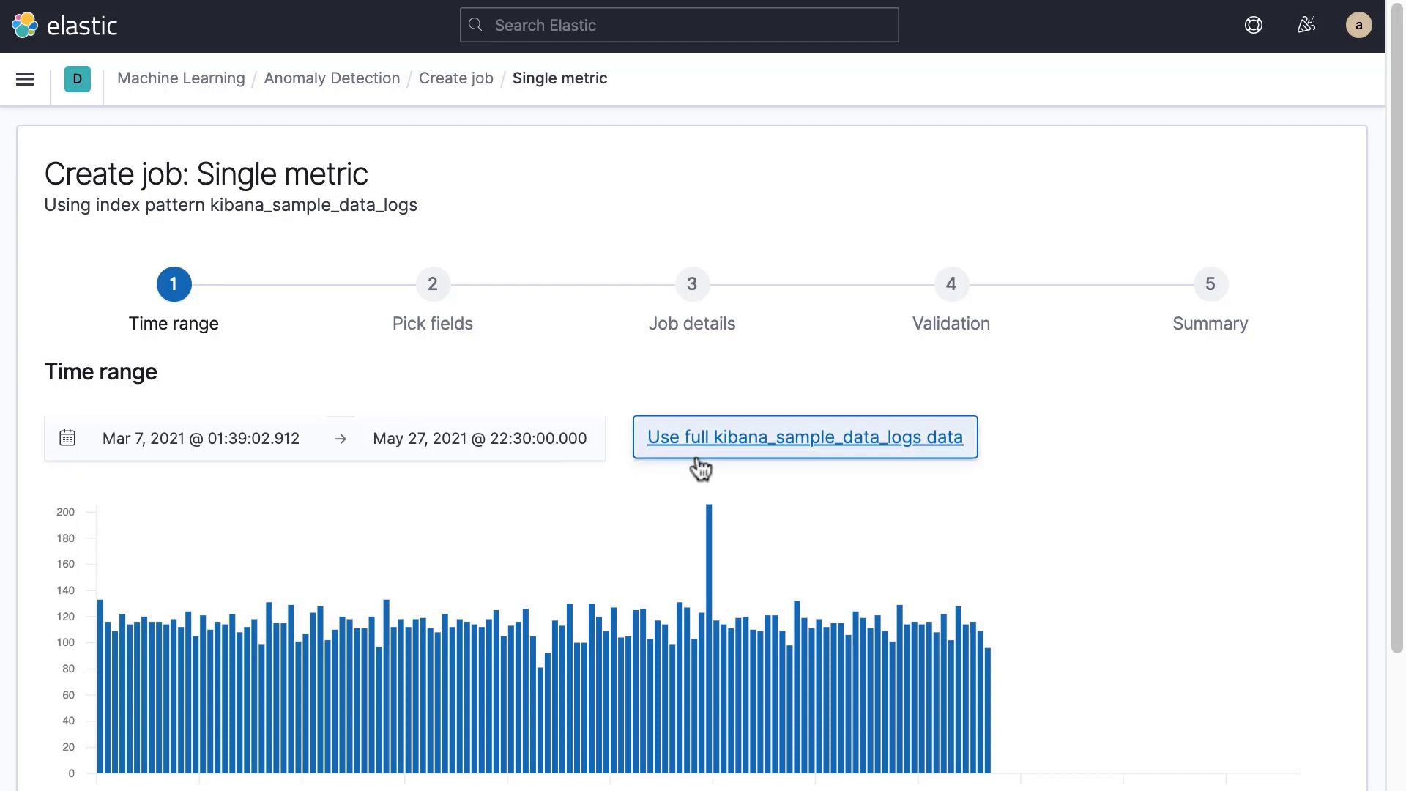
scroll(617, 623, "down", 2)
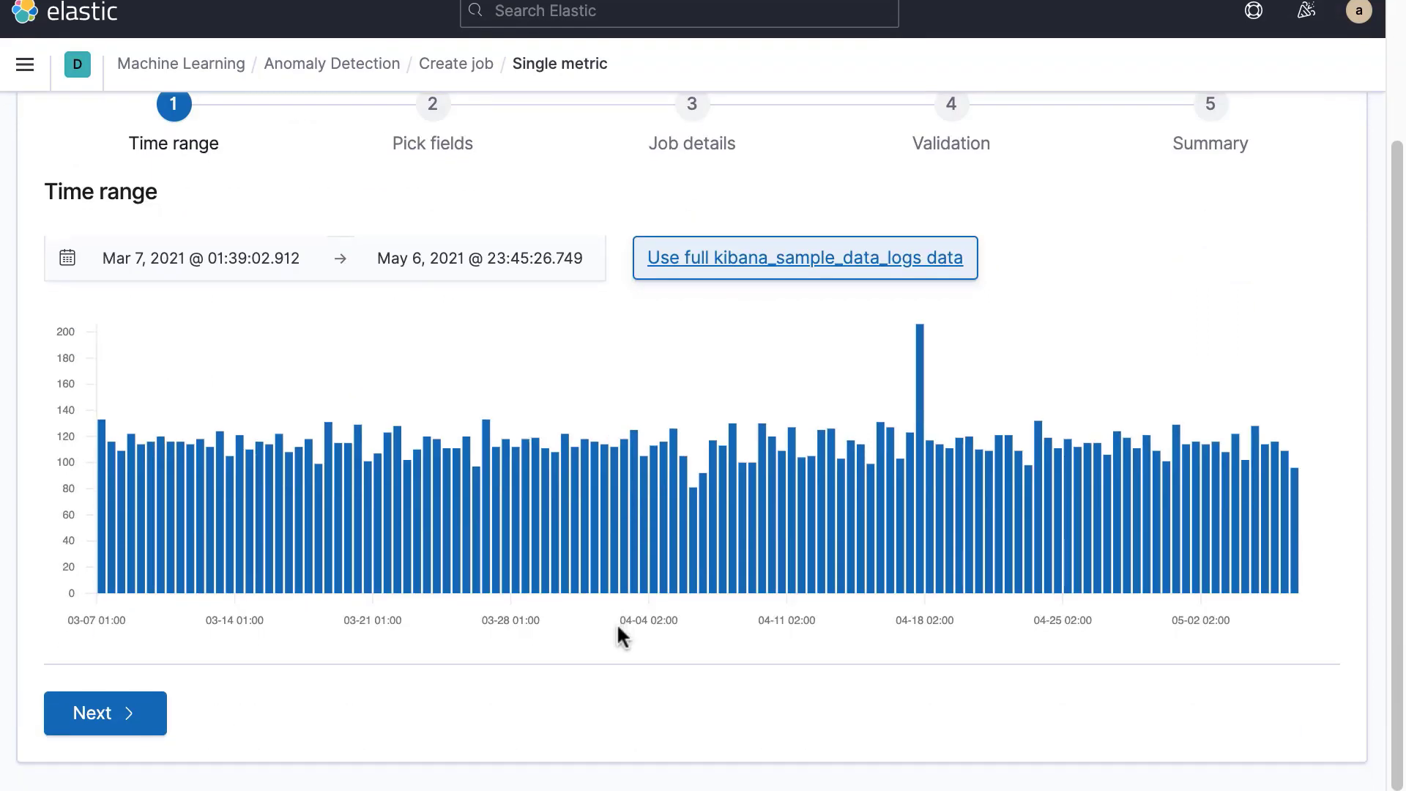
left_click(109, 729)
Step: Choose Count(Event rate) as the job's metric
left_click(208, 438)
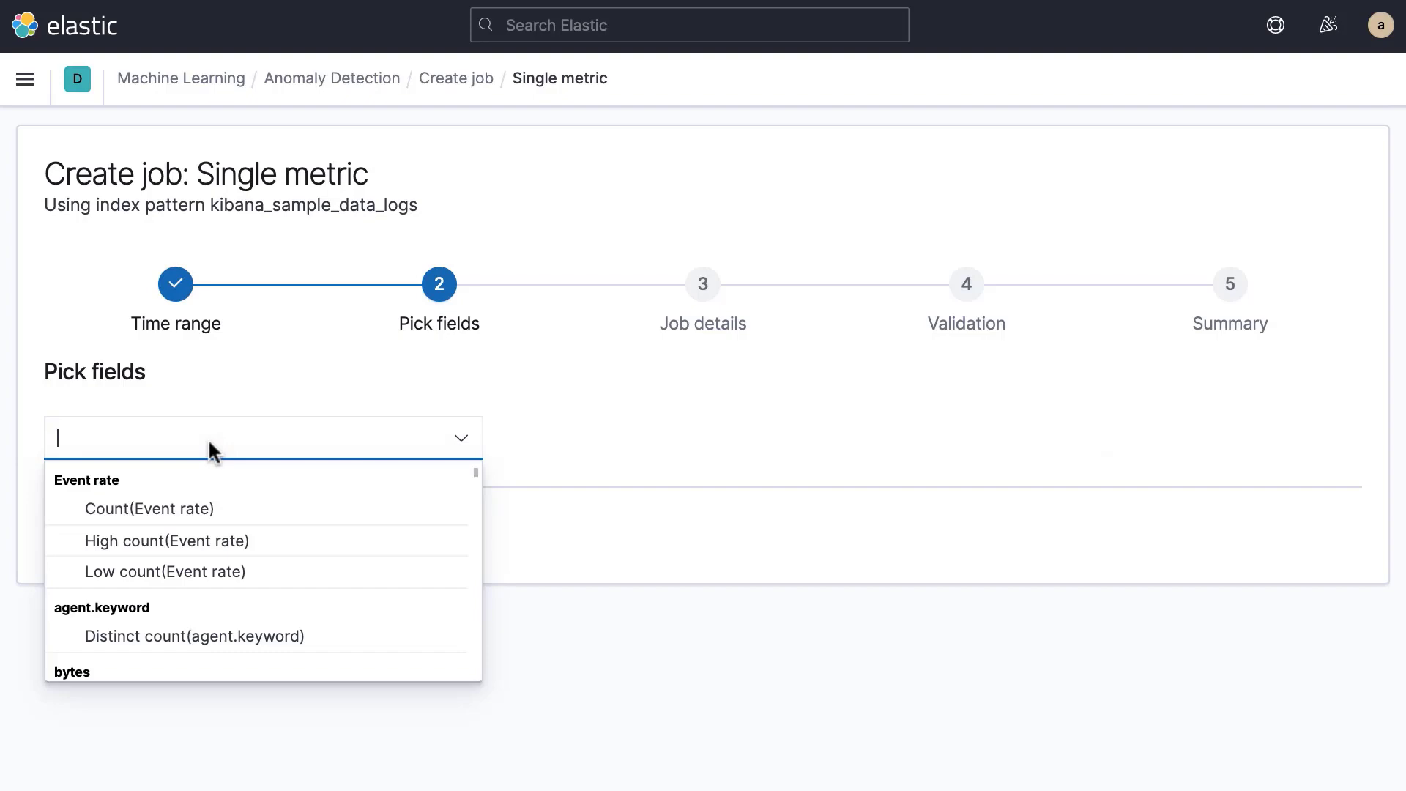
left_click(189, 502)
scroll(191, 515, "down", 5)
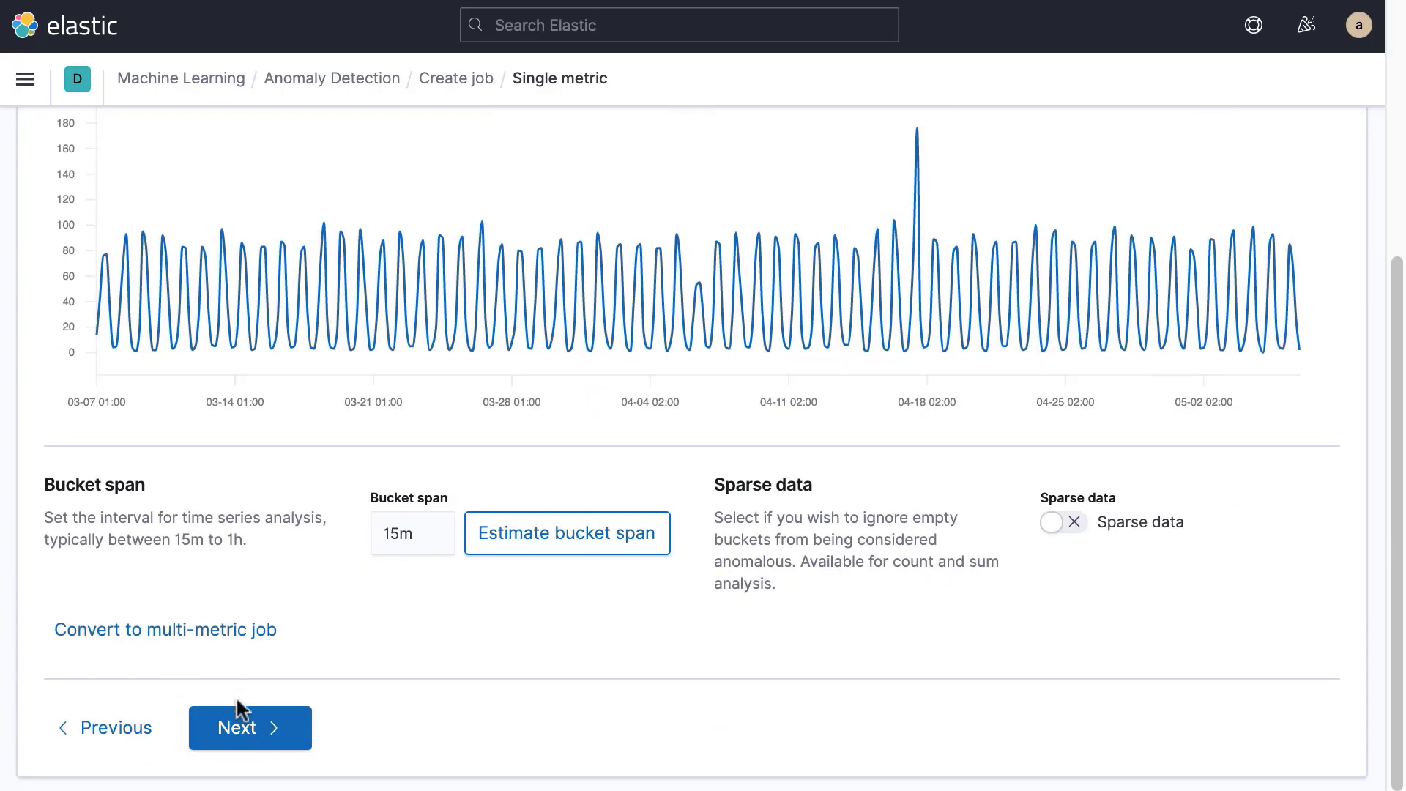
left_click(236, 716)
Step: Name the job my_job, validate it, and create it running on live data
left_click(425, 370)
type("my_job")
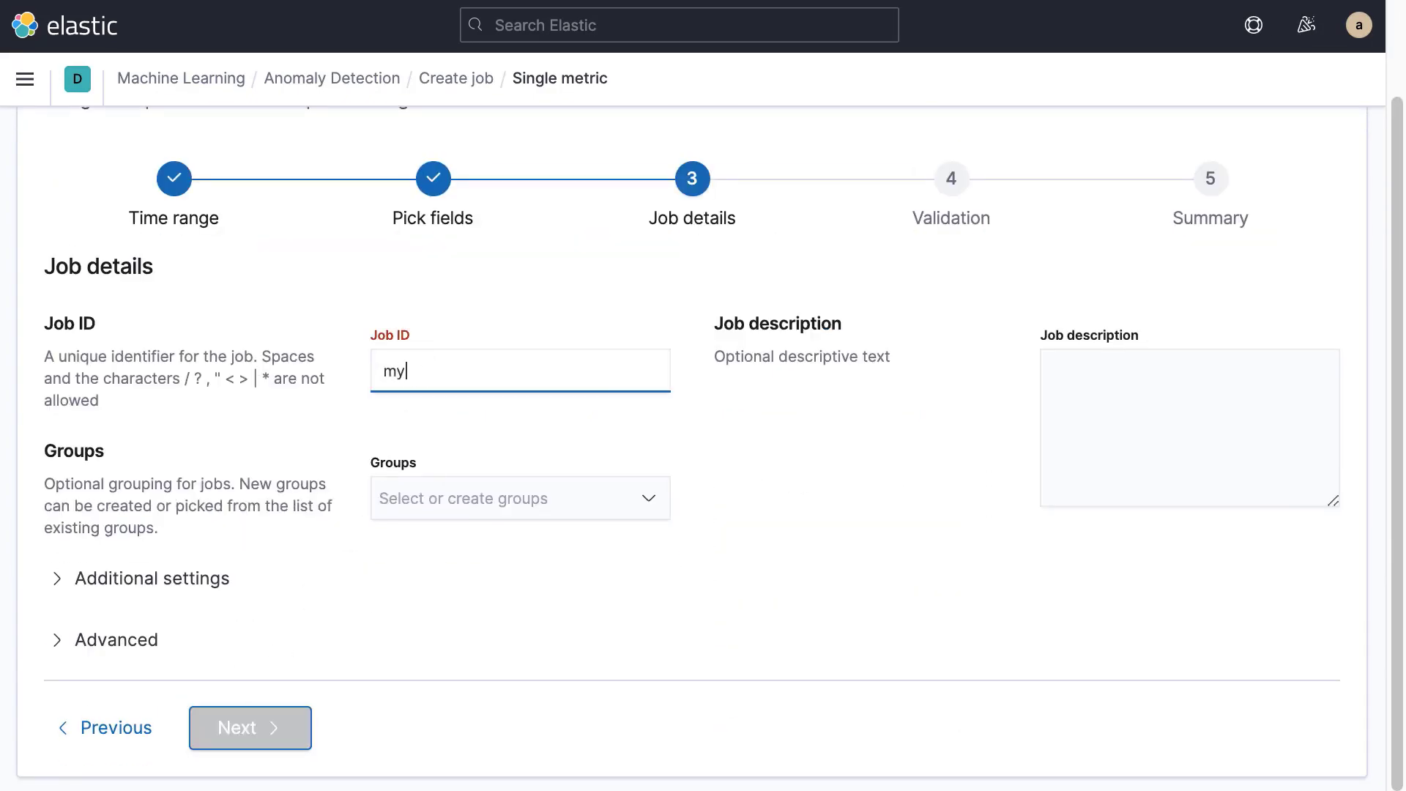
left_click(262, 725)
left_click(257, 681)
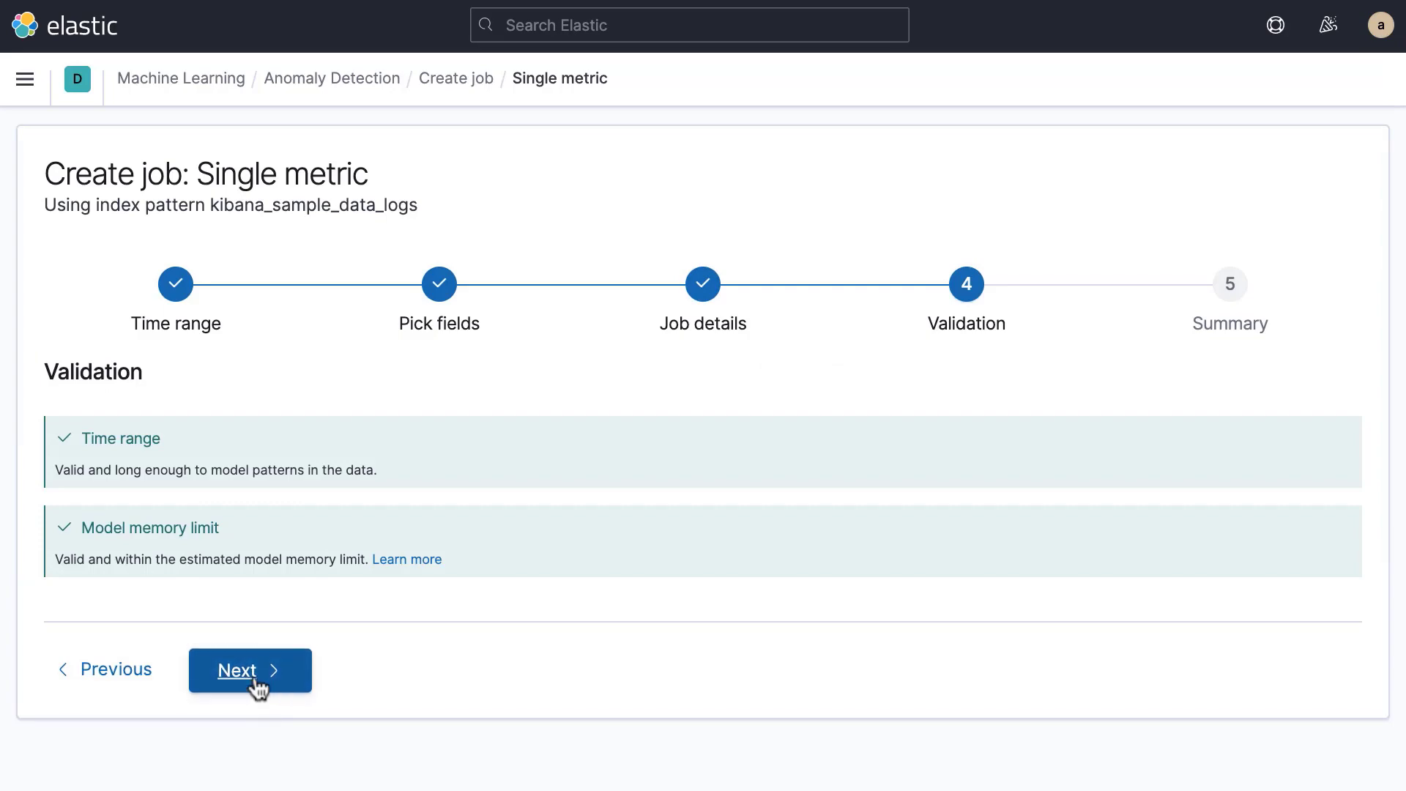
scroll(480, 637, "down", 5)
left_click(256, 717)
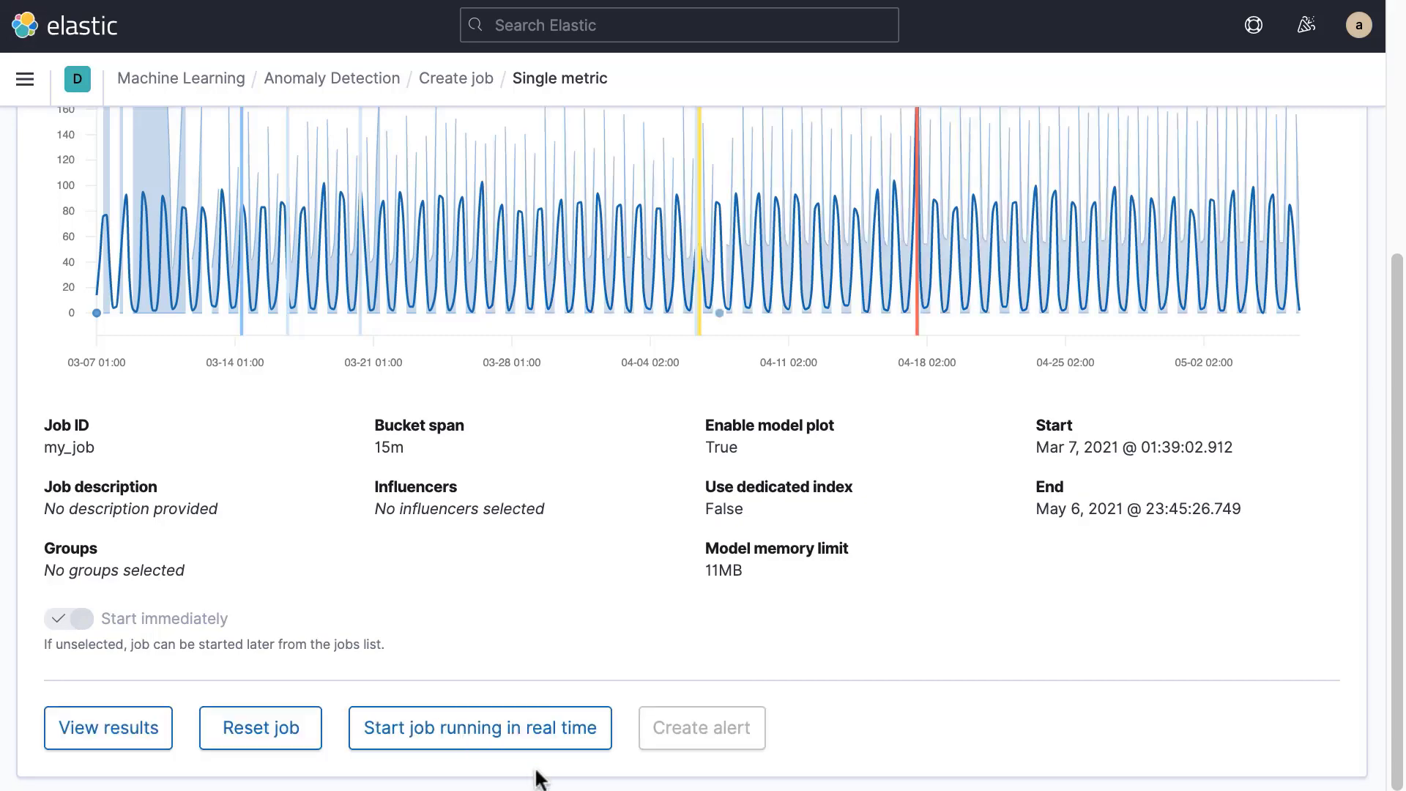
left_click(506, 727)
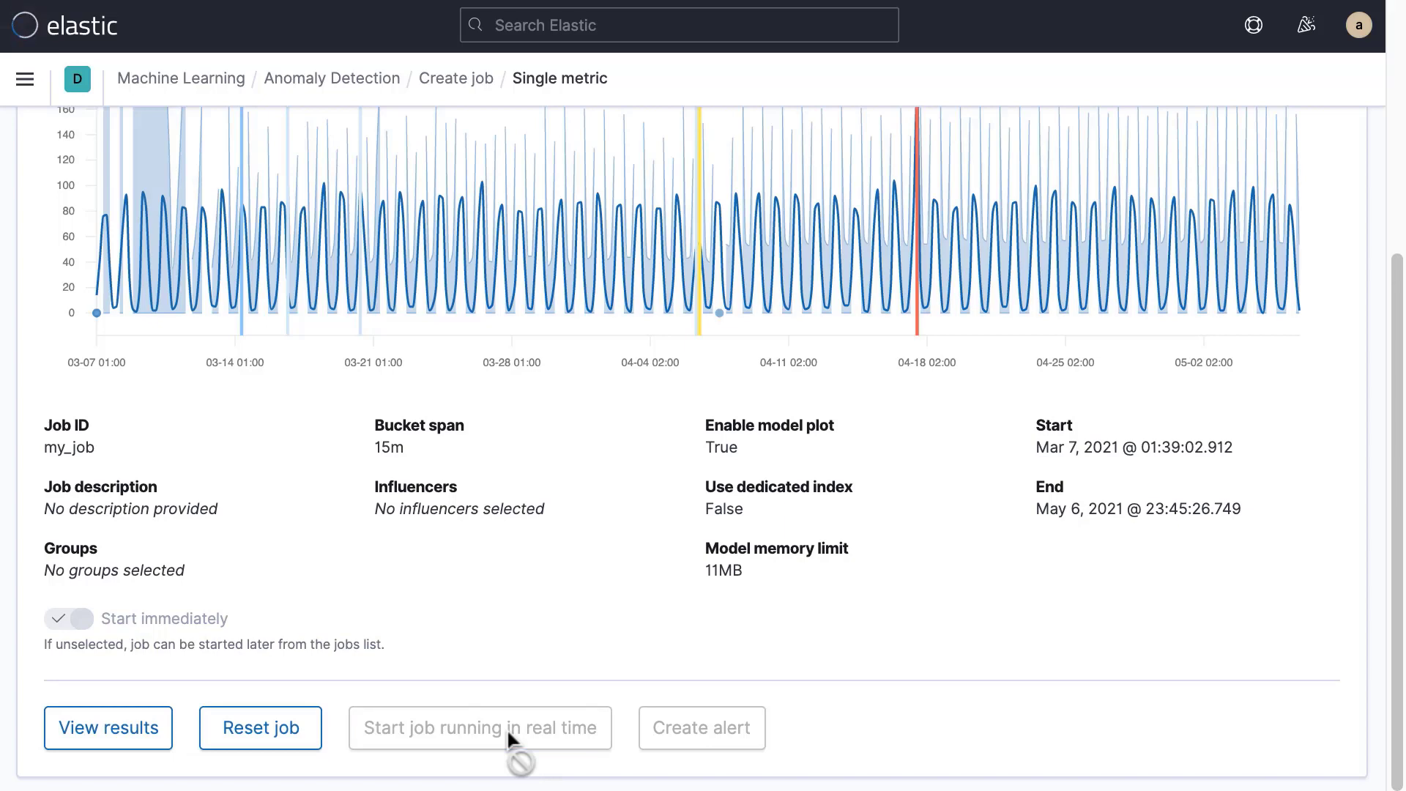
Step: Open my_job's results and shift the chart focus to the start of the data
left_click(147, 728)
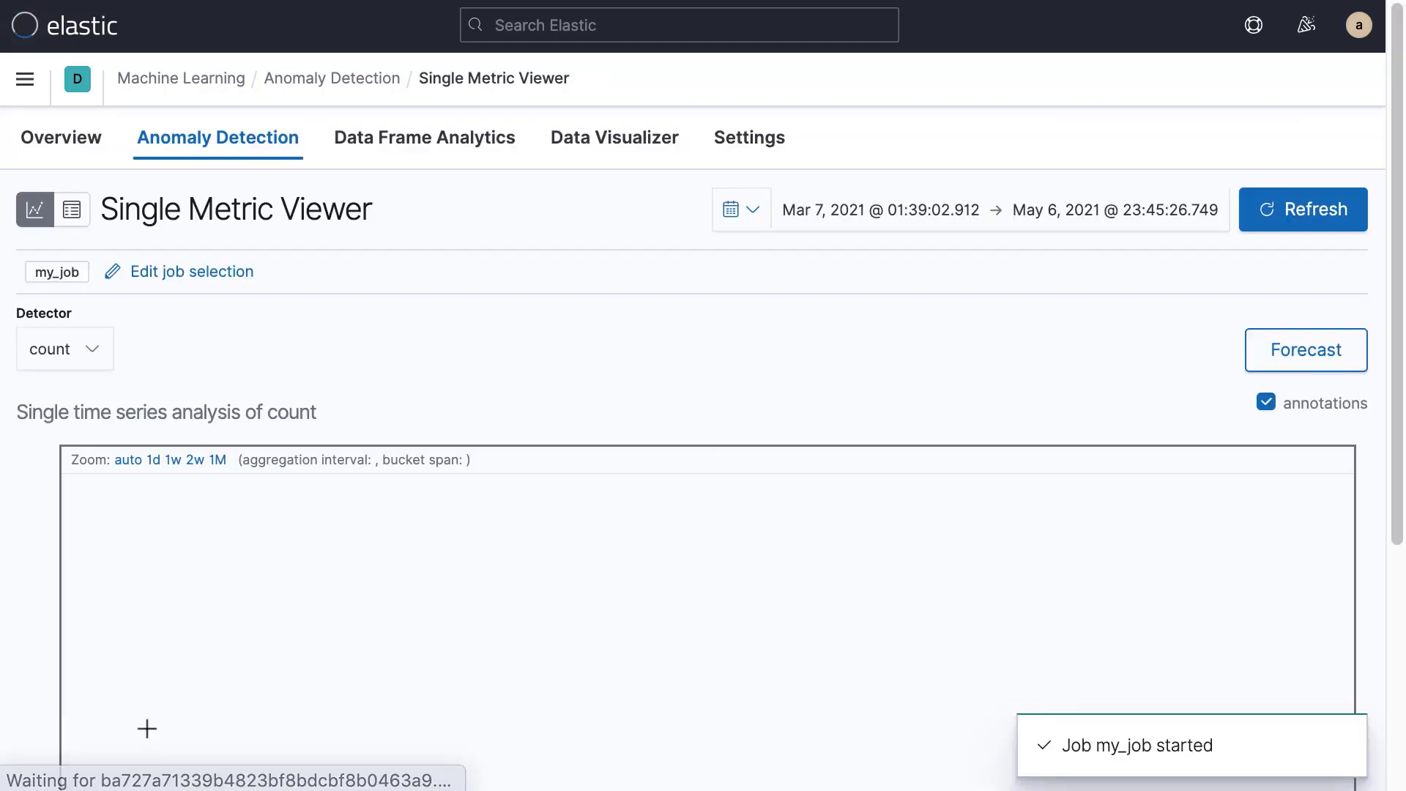
scroll(146, 728, "down", 4)
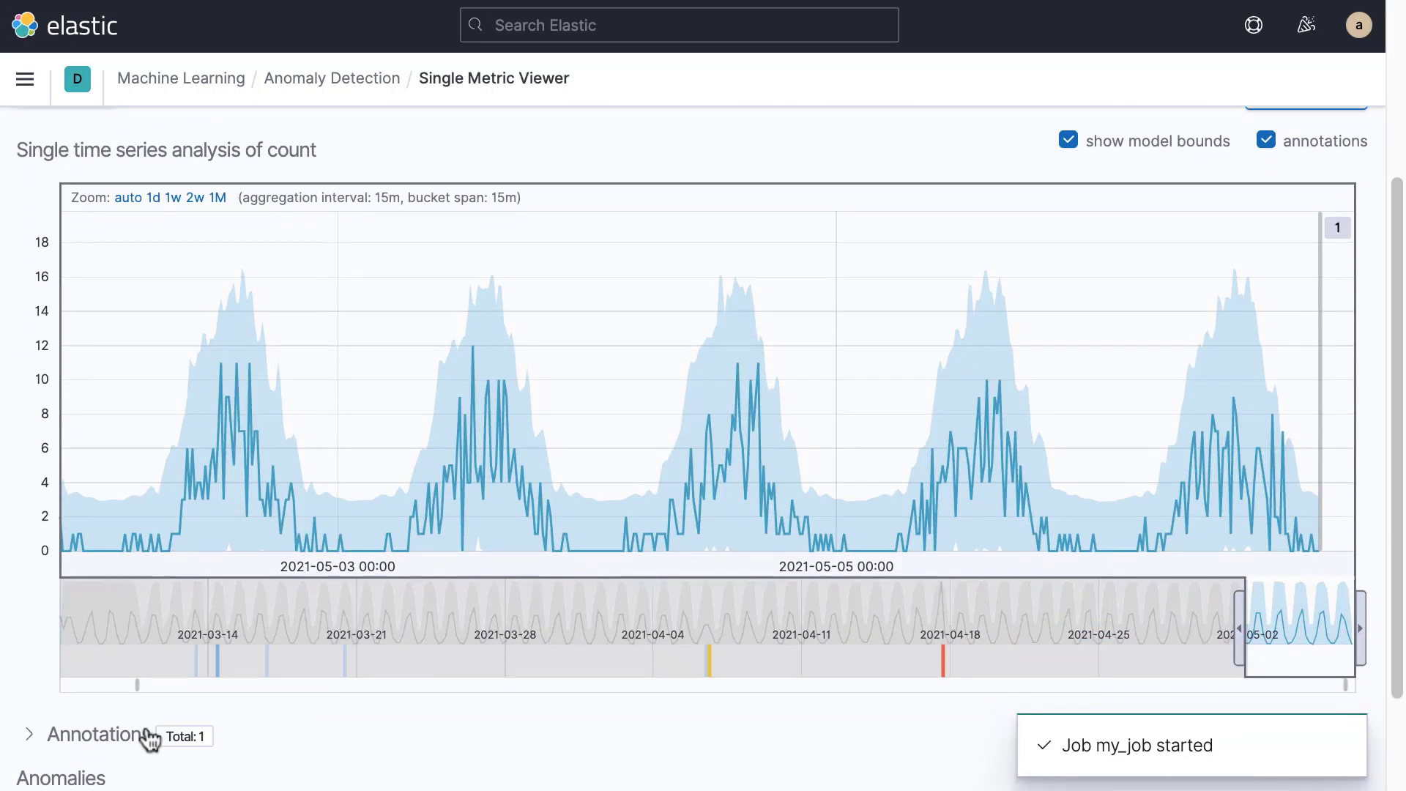
left_click_drag(1286, 628, 106, 628)
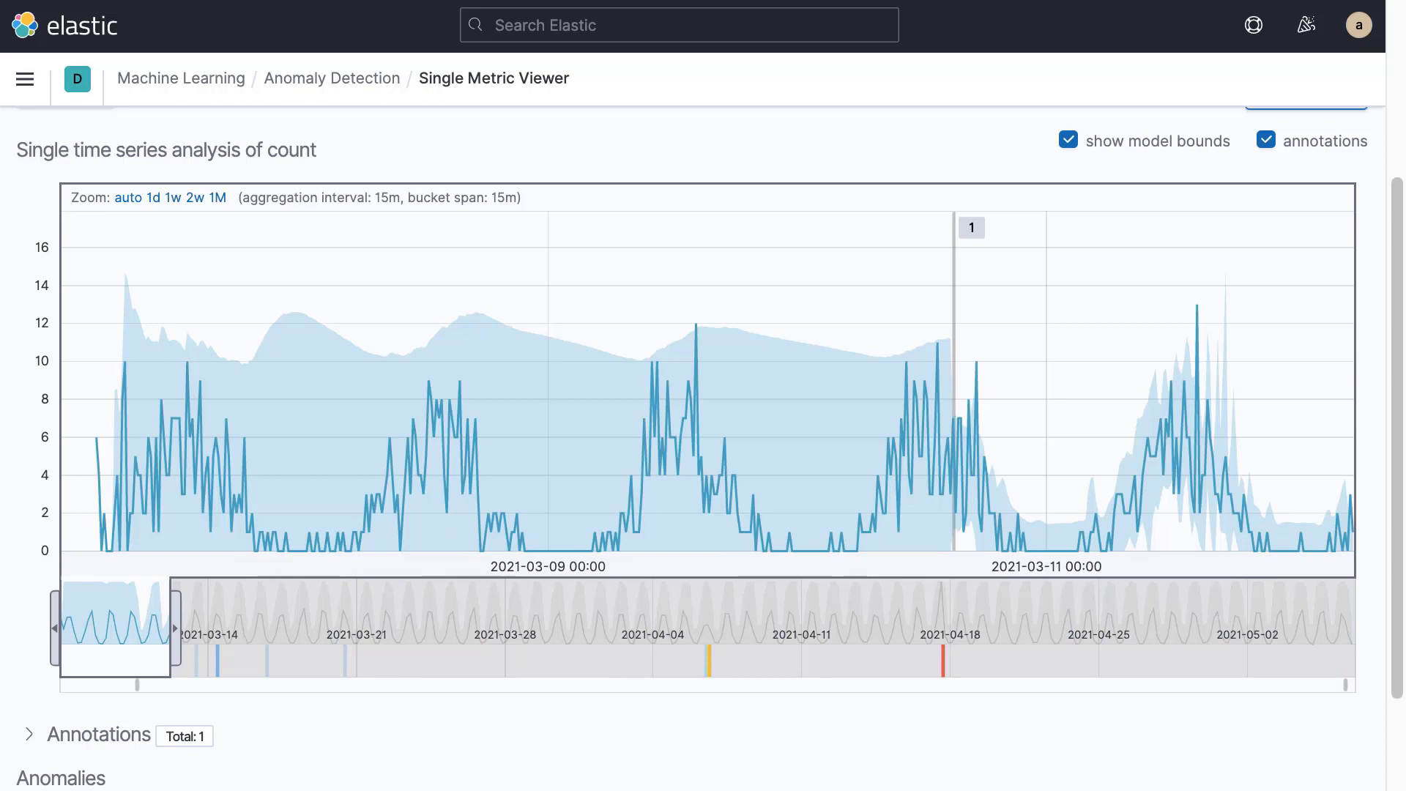
Step: Focus the chart on the weeks around April 18 and expand the April 17 anomaly
left_click_drag(95, 606, 645, 637)
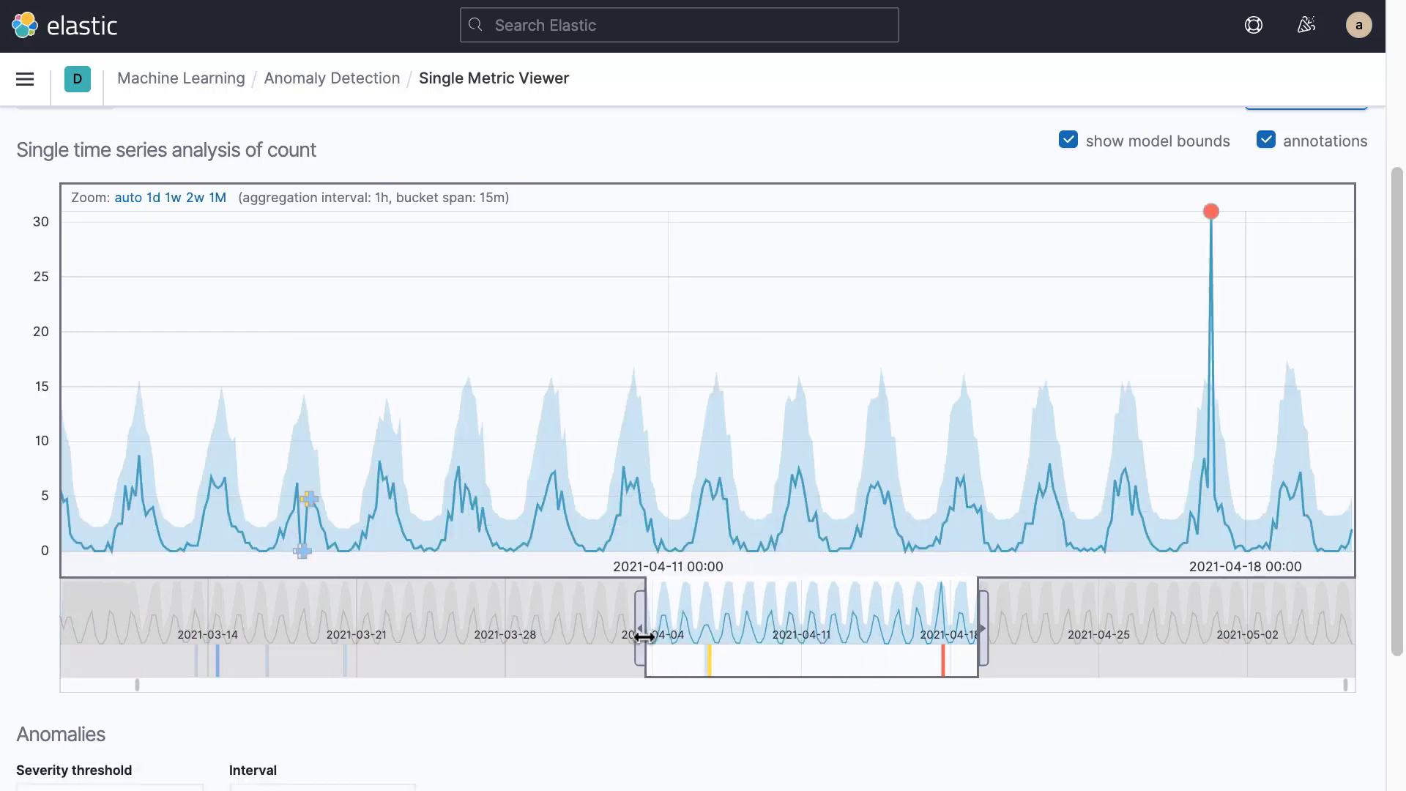
scroll(644, 637, "down", 3)
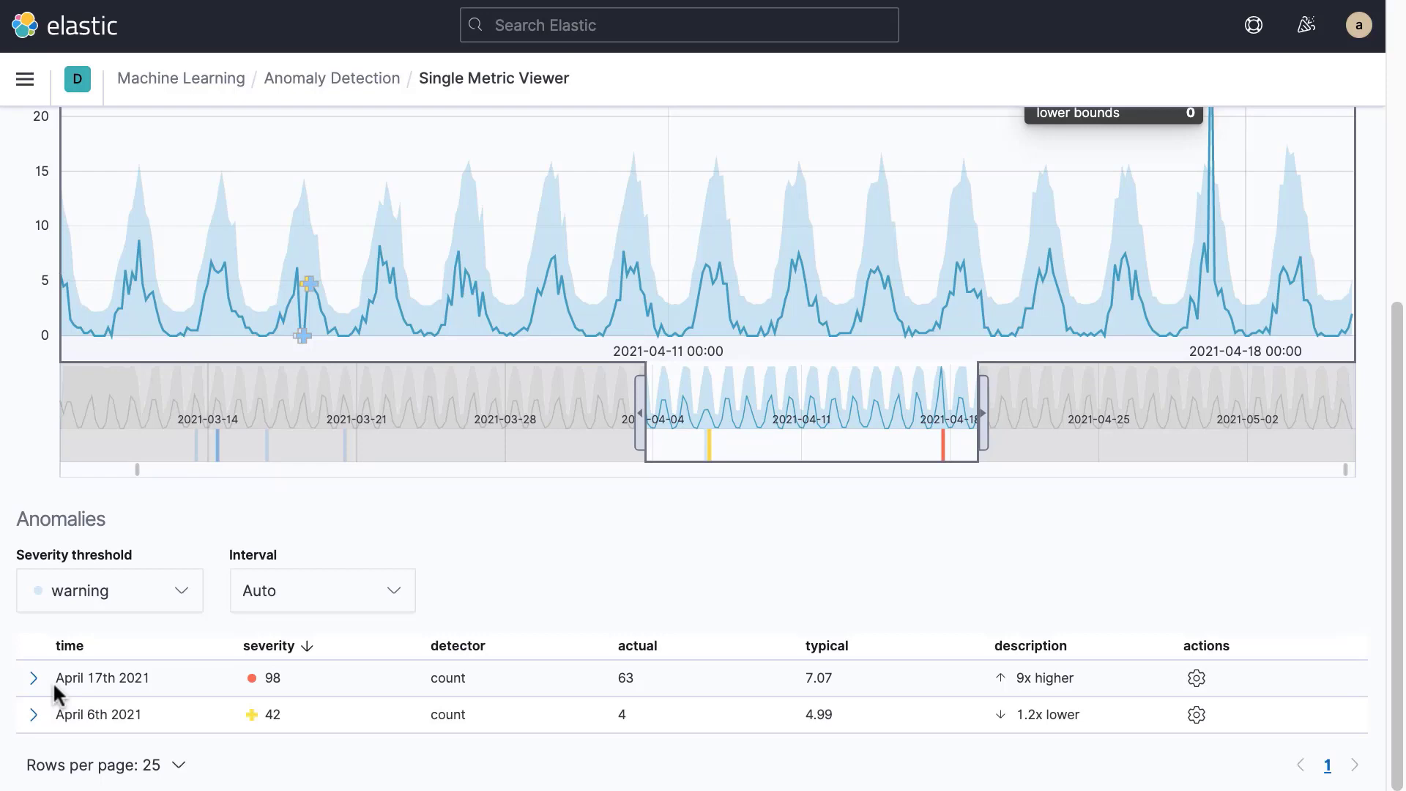
left_click(33, 677)
scroll(33, 681, "down", 3)
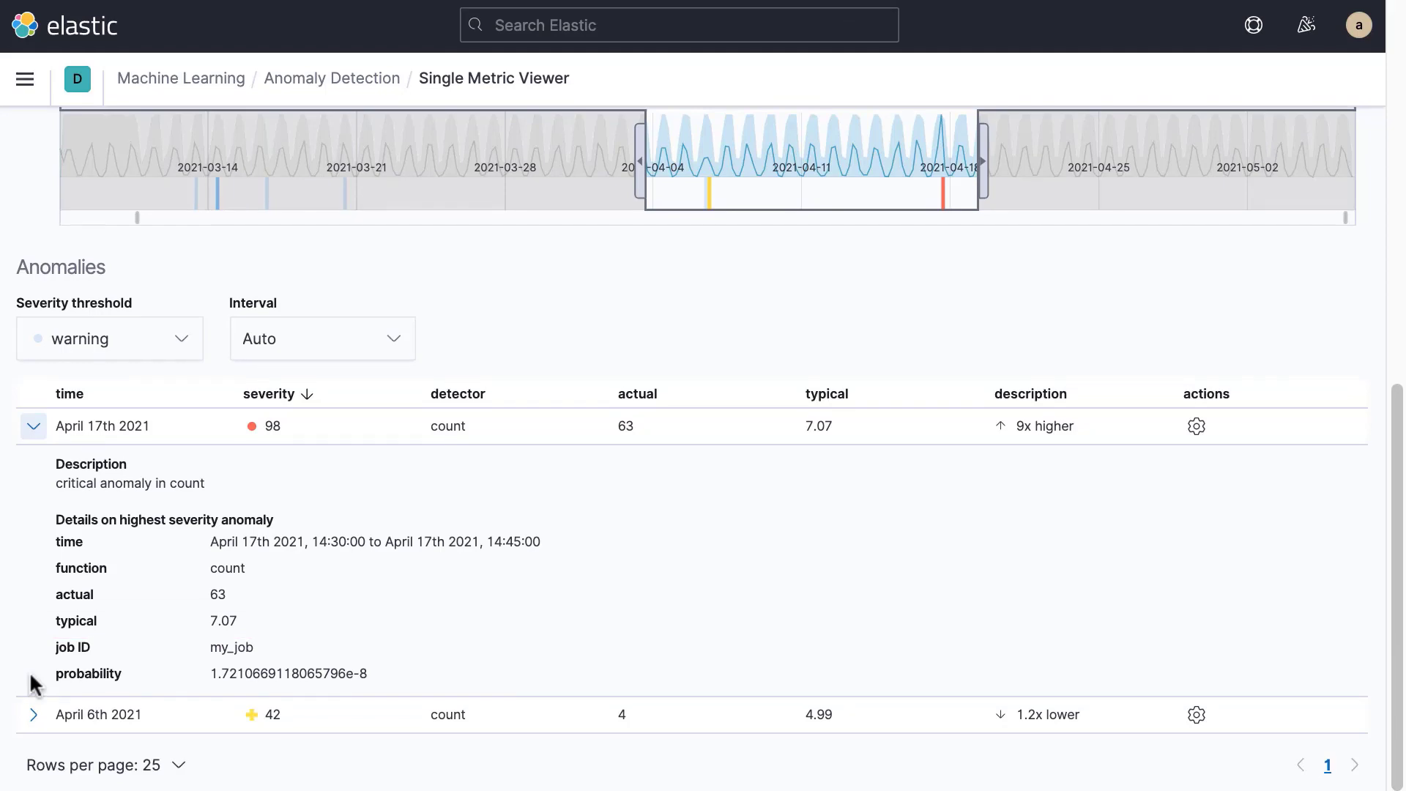
scroll(31, 681, "up", 10)
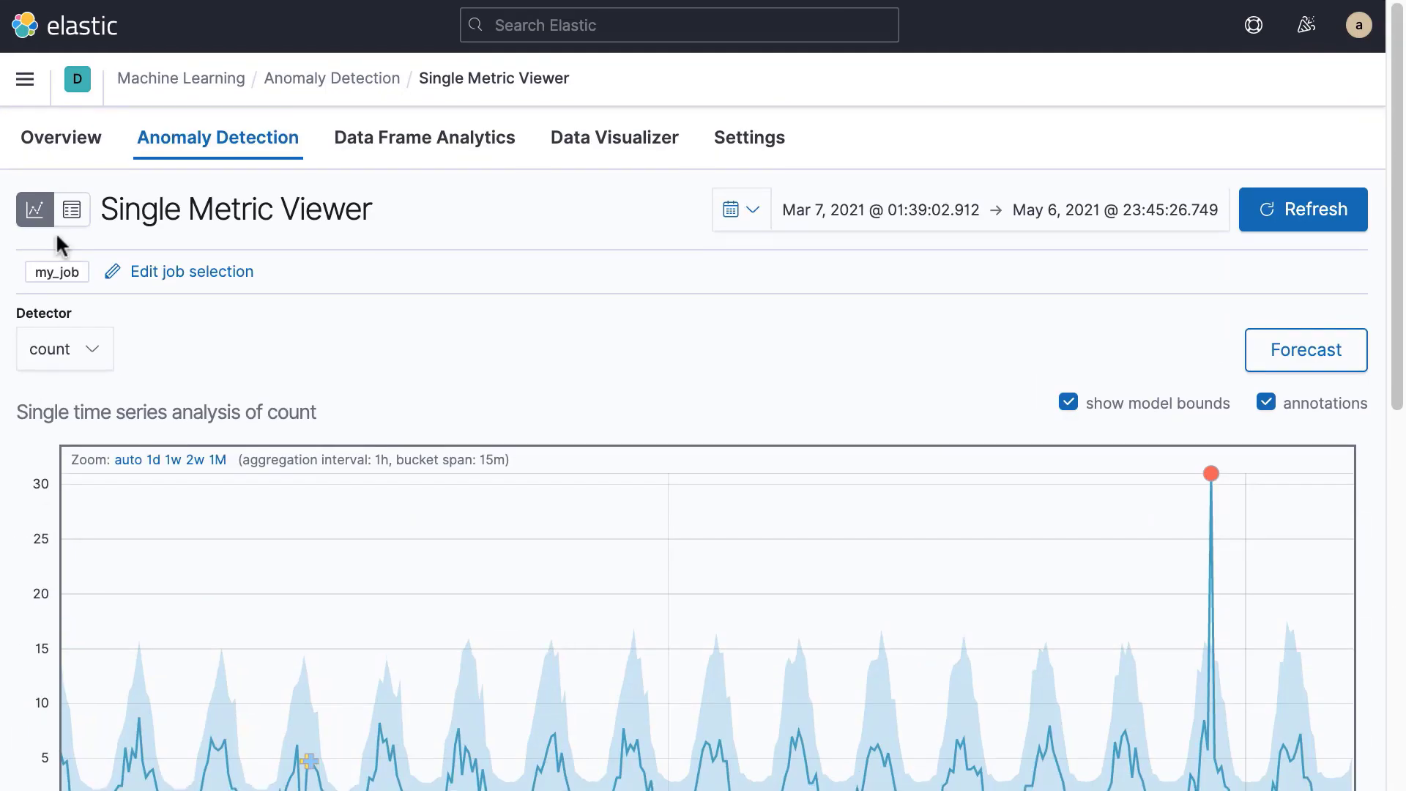
left_click(71, 210)
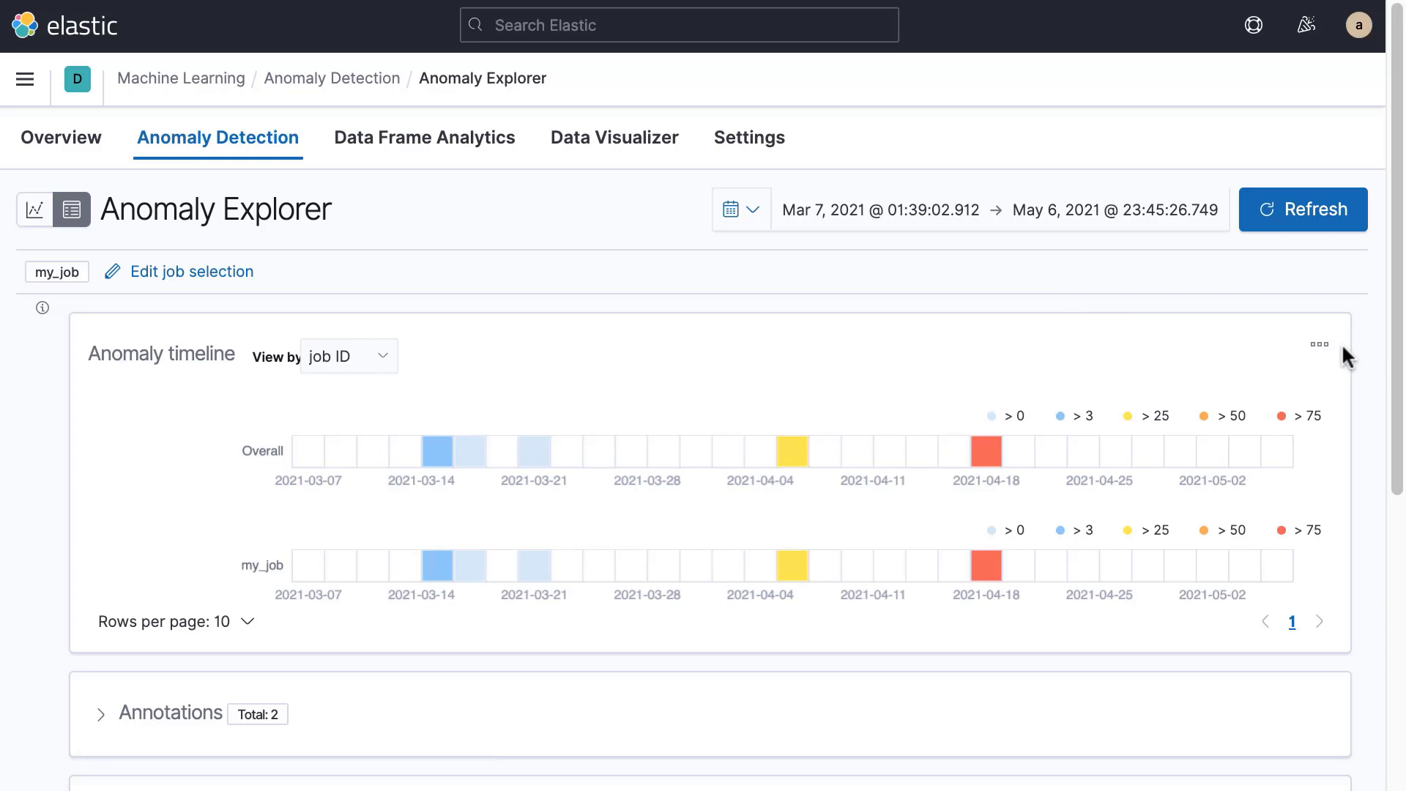
left_click(1320, 344)
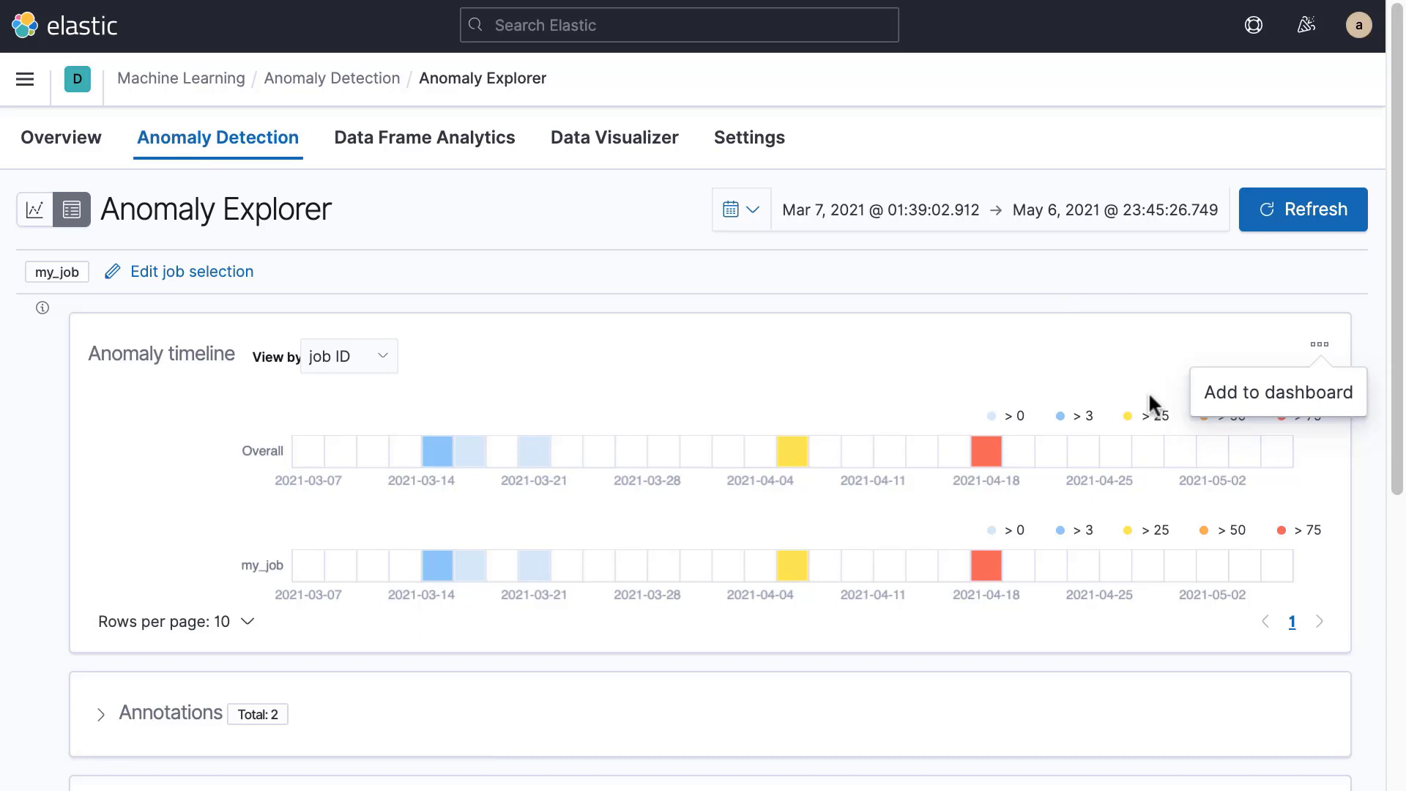
left_click(34, 210)
scroll(110, 558, "down", 1)
scroll(110, 562, "down", 2)
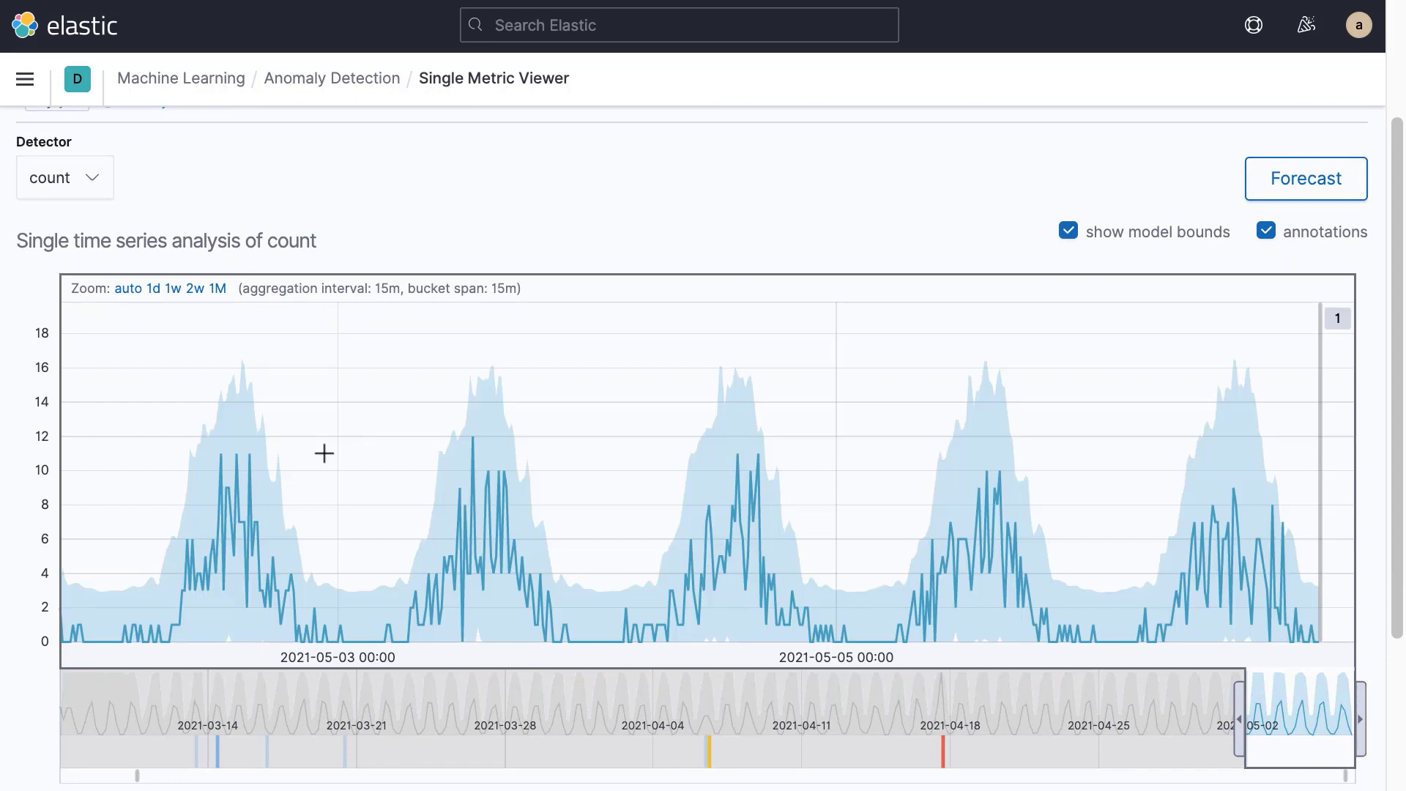
Step: Run a 3w forecast of my_job's count and review it in the chart
left_click(1254, 192)
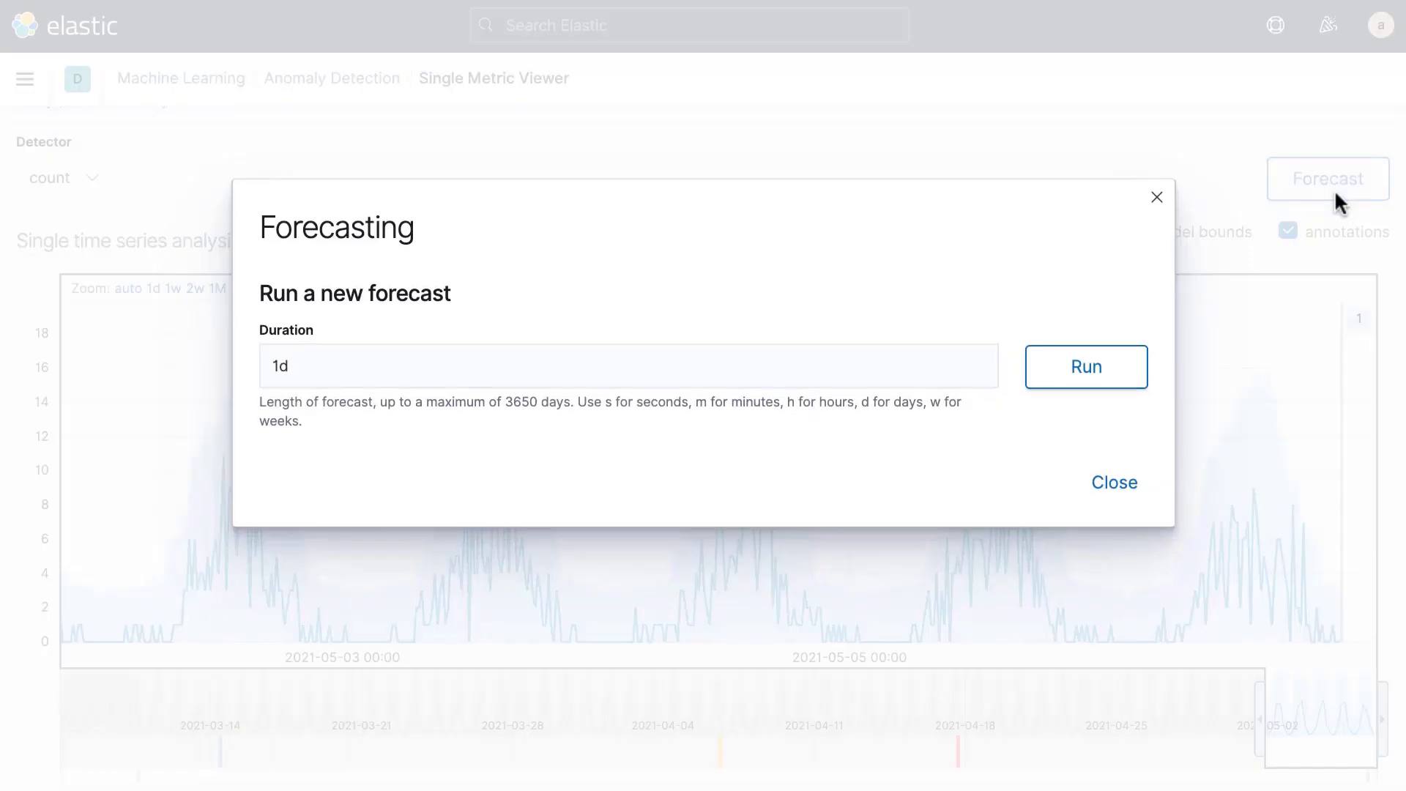
double_click(655, 382)
type("3w")
left_click(1073, 369)
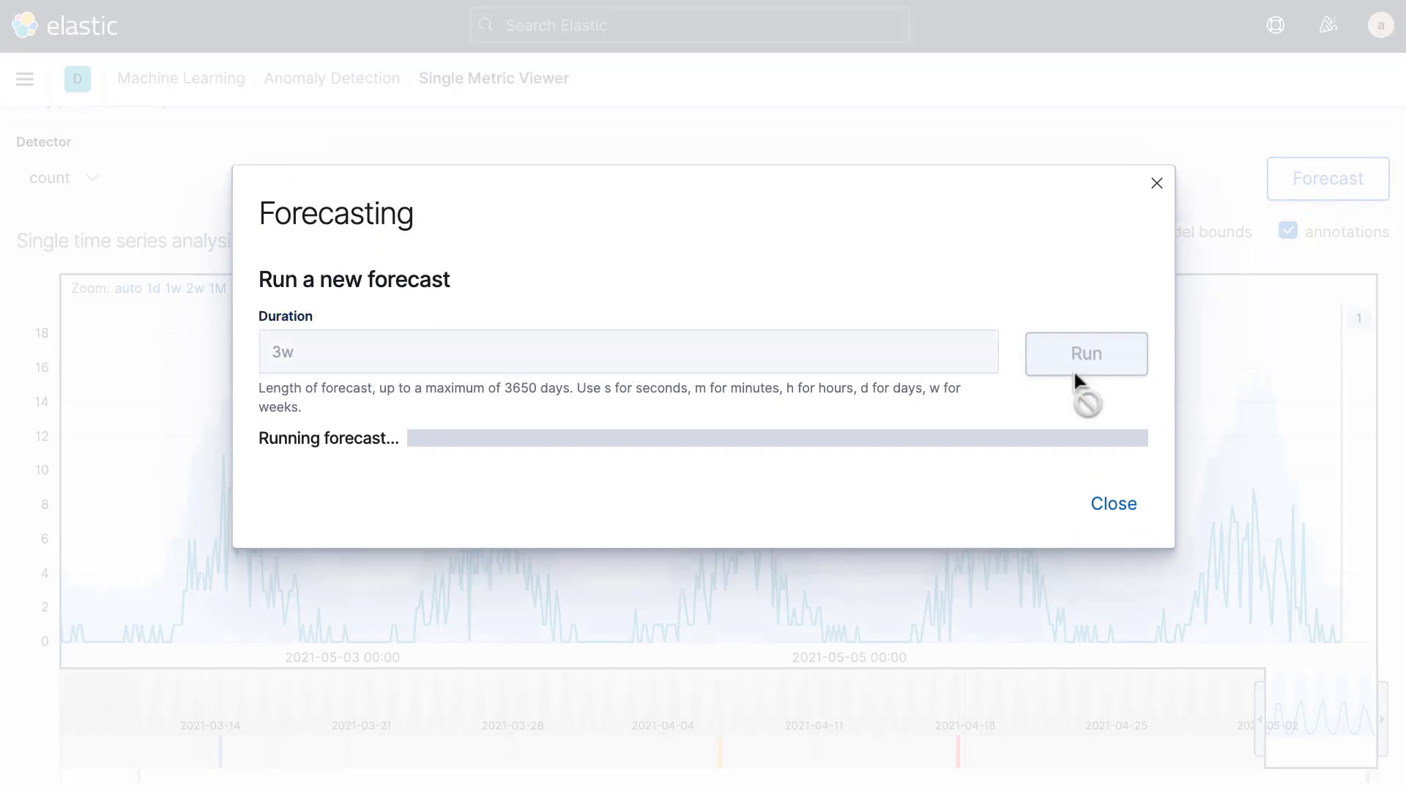
scroll(1110, 492, "down", 3)
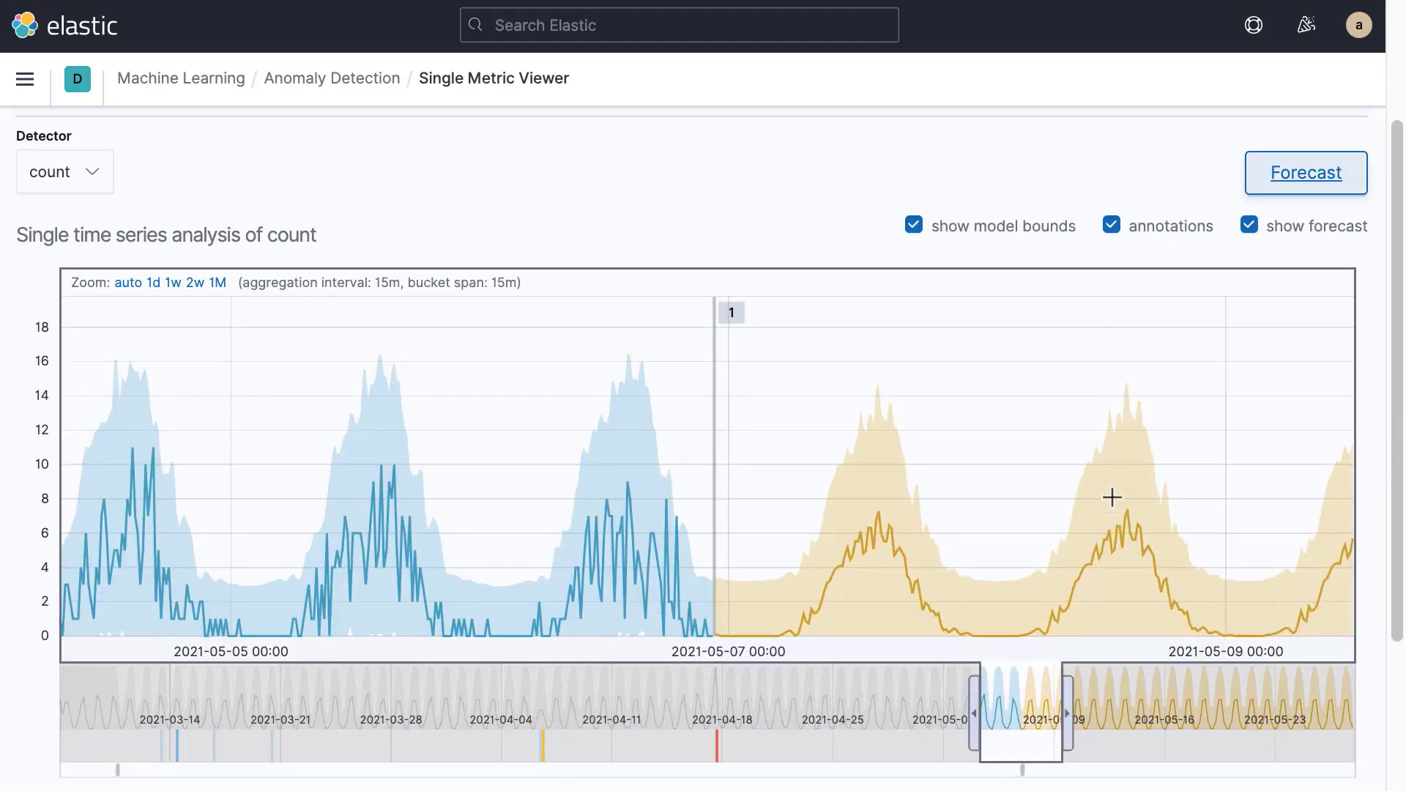
scroll(1111, 498, "down", 1)
scroll(1112, 497, "up", 3)
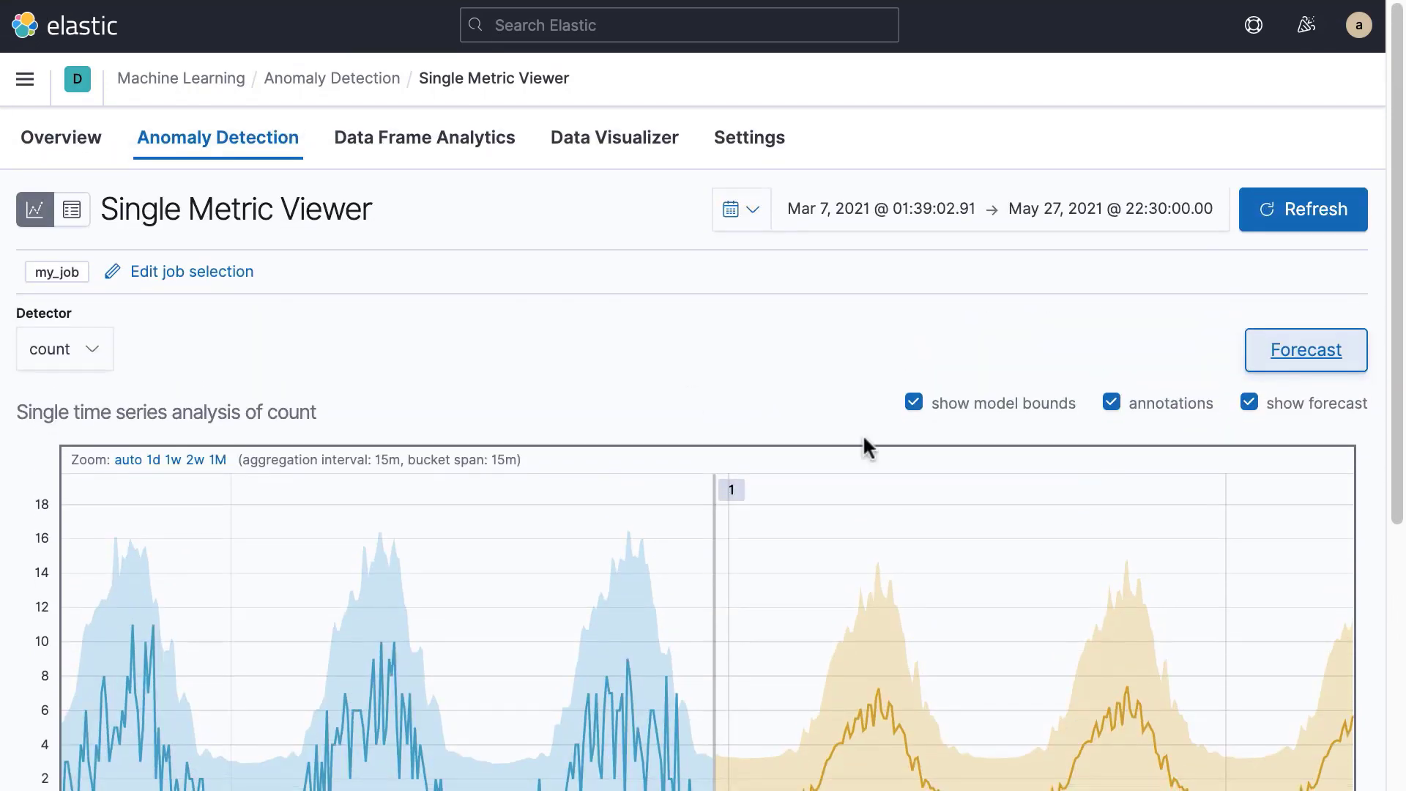
Step: Start another Single metric job on kibana_sample_data_logs covering the full Mar 7–May 6, 2021 data
left_click(62, 139)
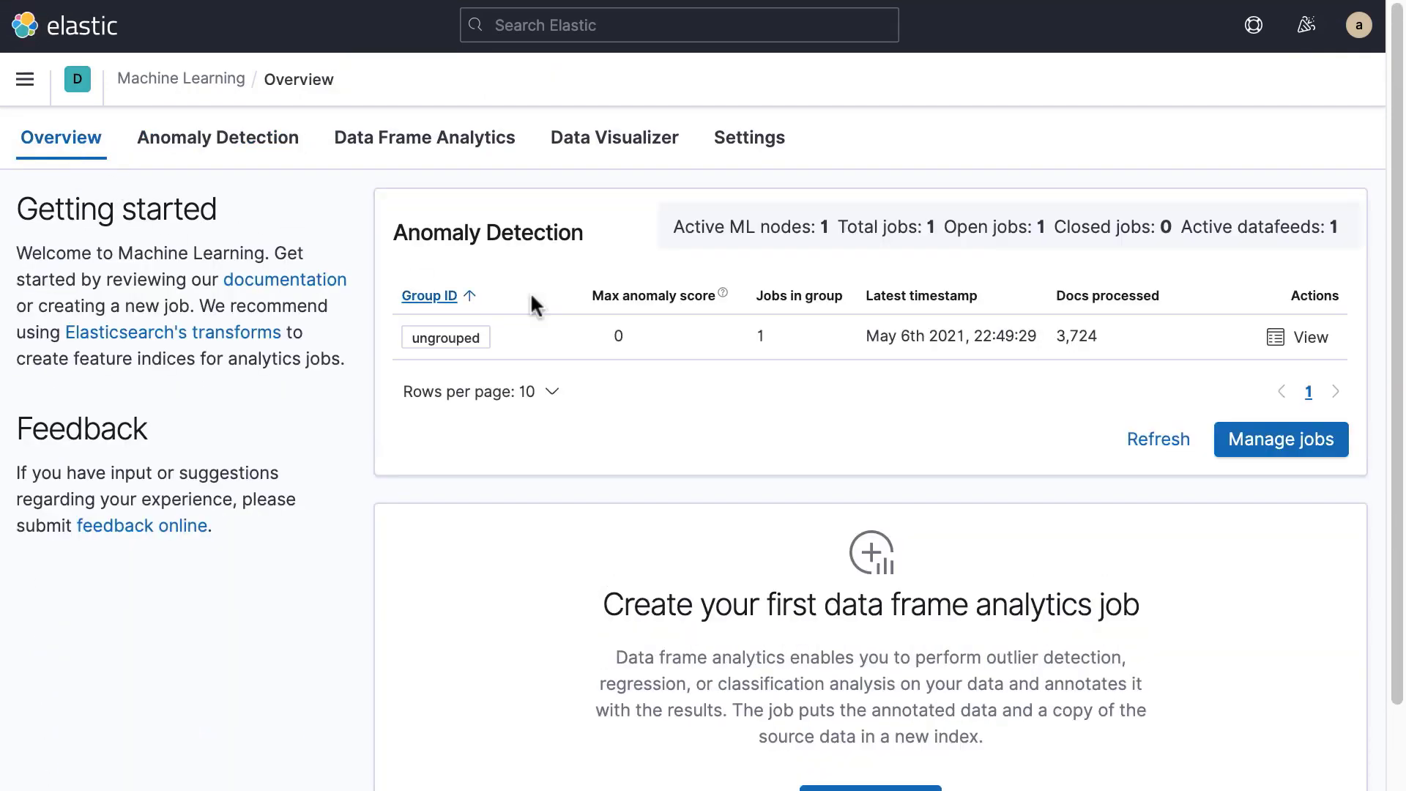
left_click(1261, 441)
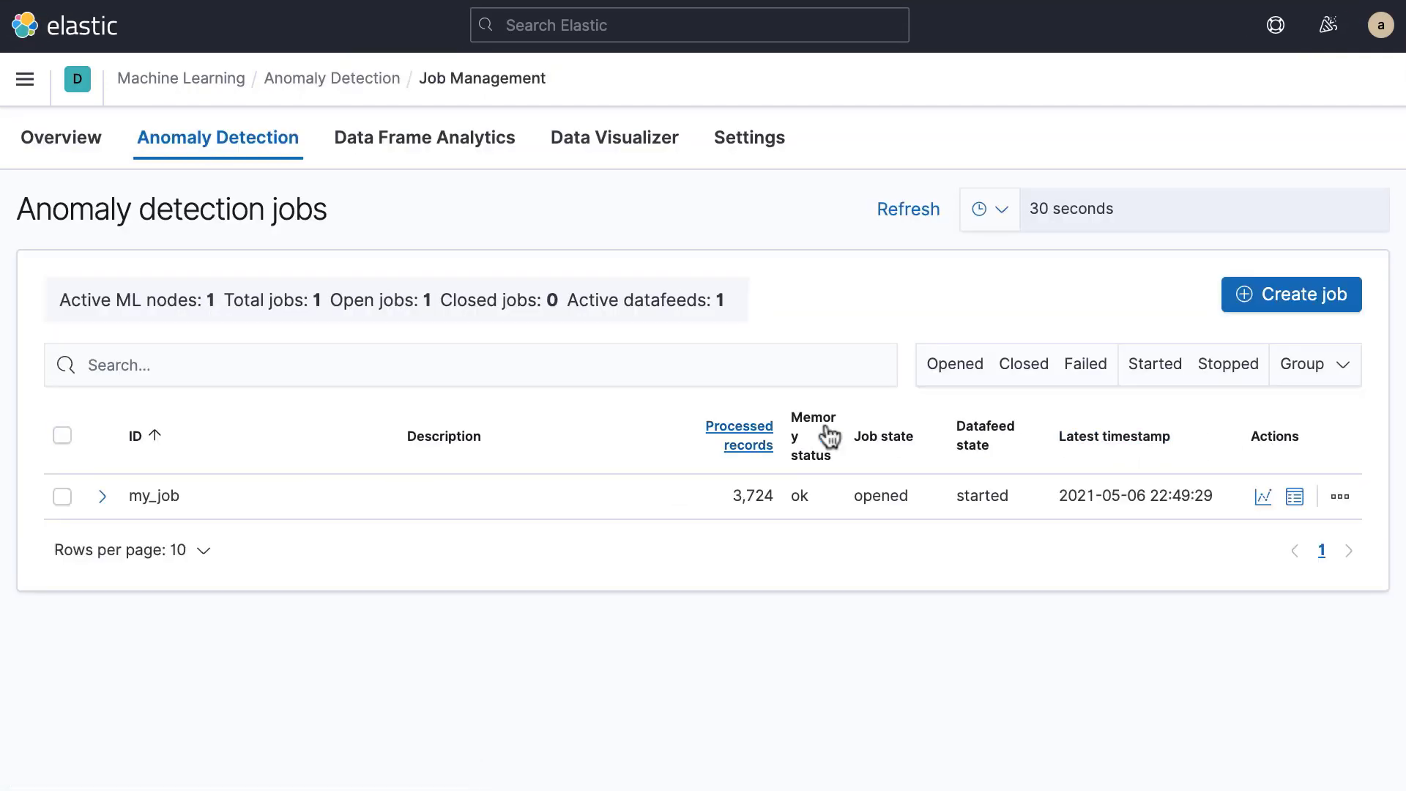
left_click(63, 497)
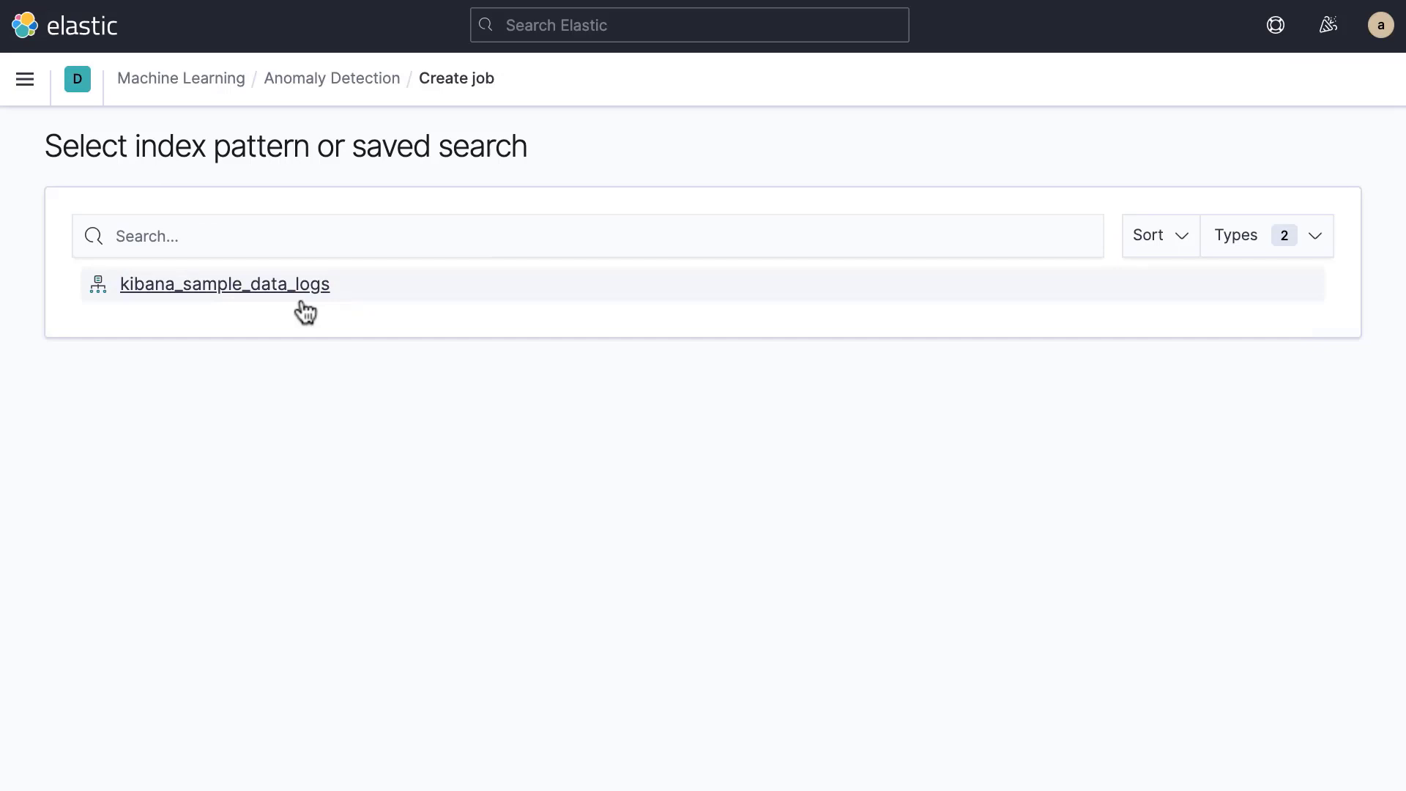
left_click(300, 289)
left_click(234, 600)
left_click(689, 454)
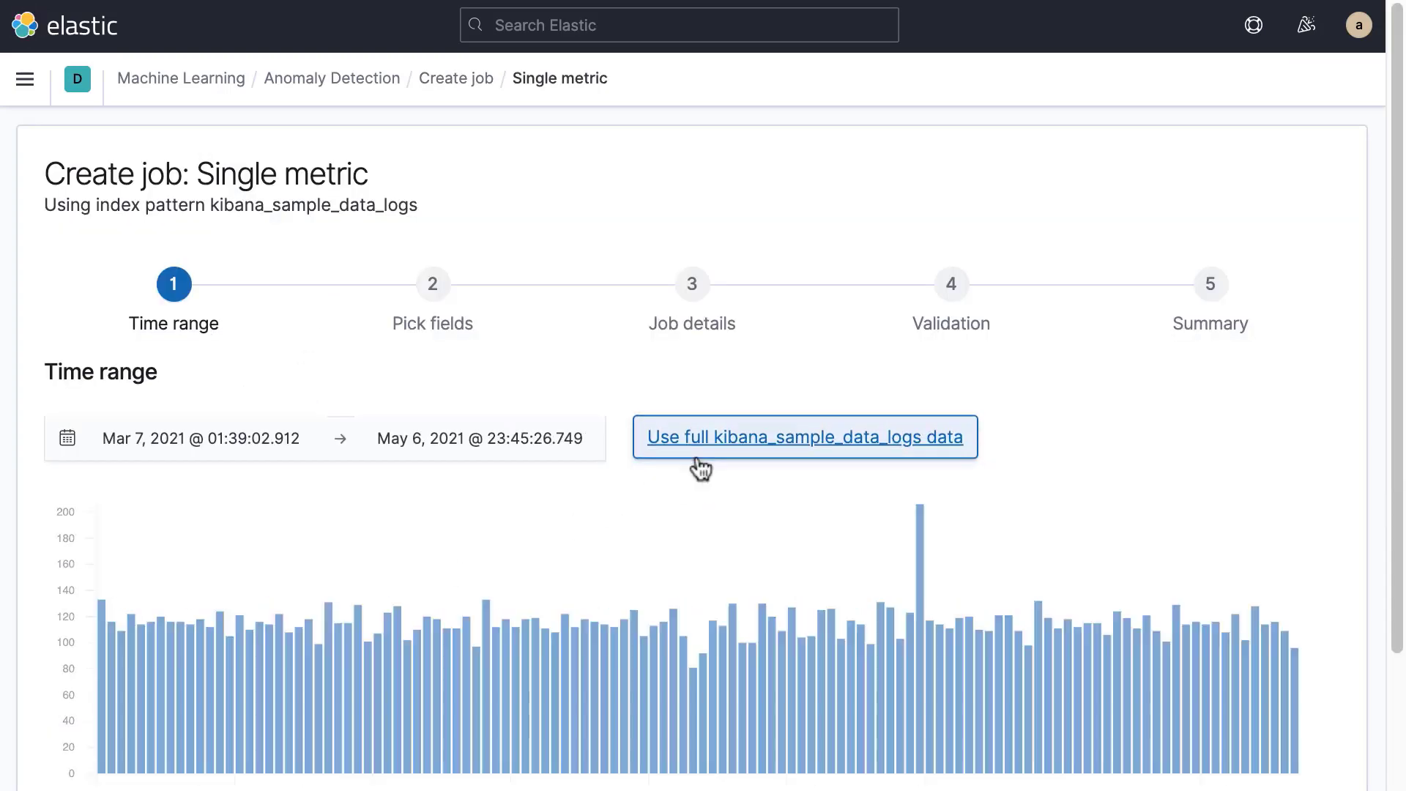